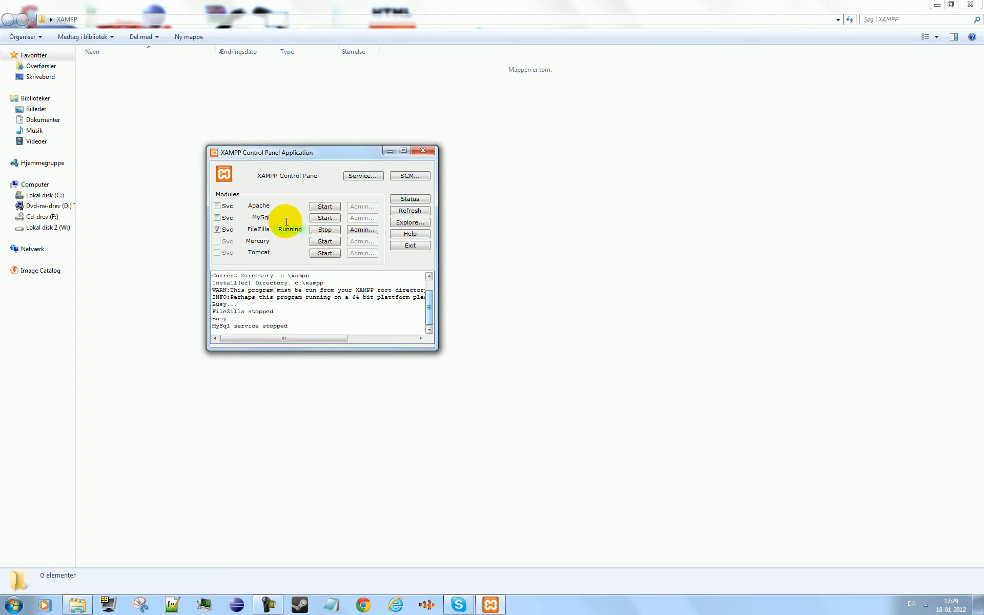
- Stop the FileZilla module, and install MySql as a service and start it
{"action": "left_click", "coordinate": [323, 229]}
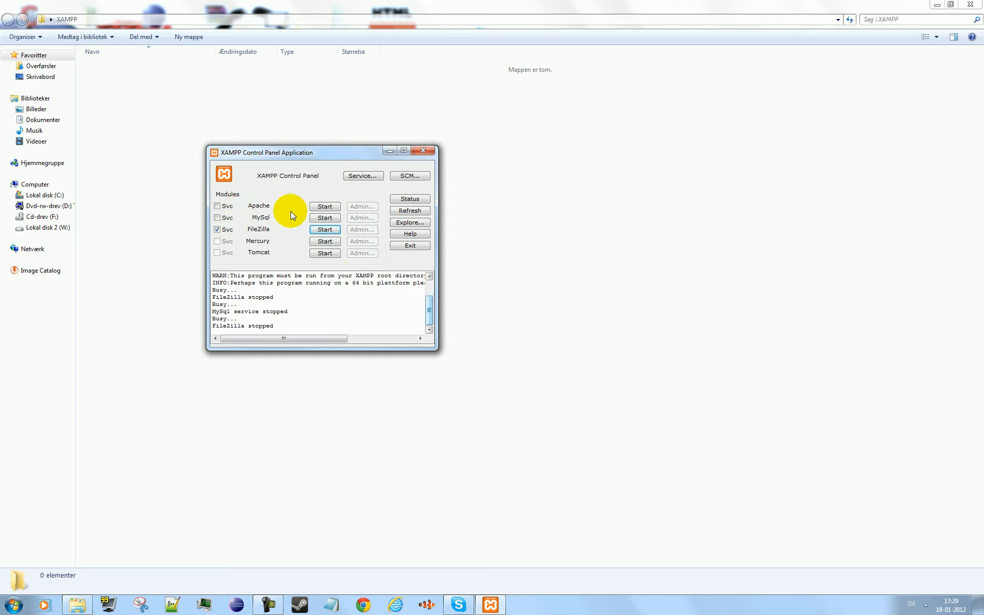
{"action": "left_click", "coordinate": [228, 220]}
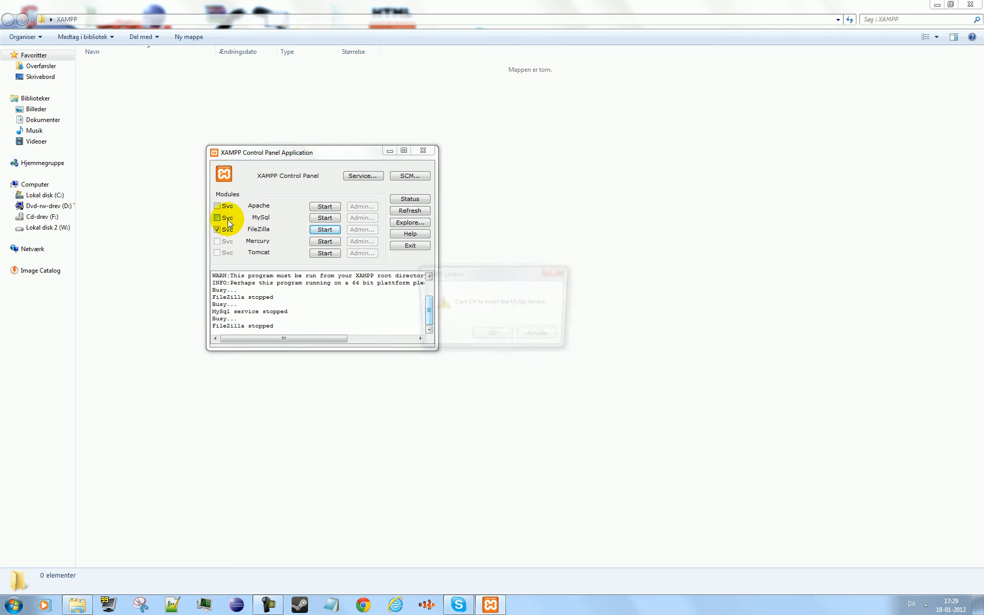
{"action": "left_click", "coordinate": [482, 337]}
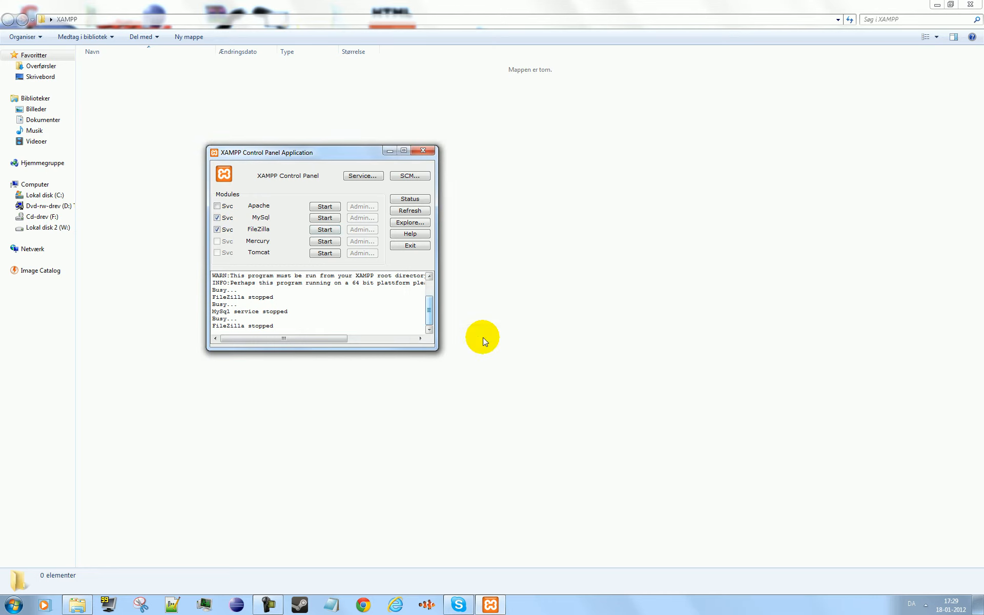
{"action": "left_click", "coordinate": [320, 220]}
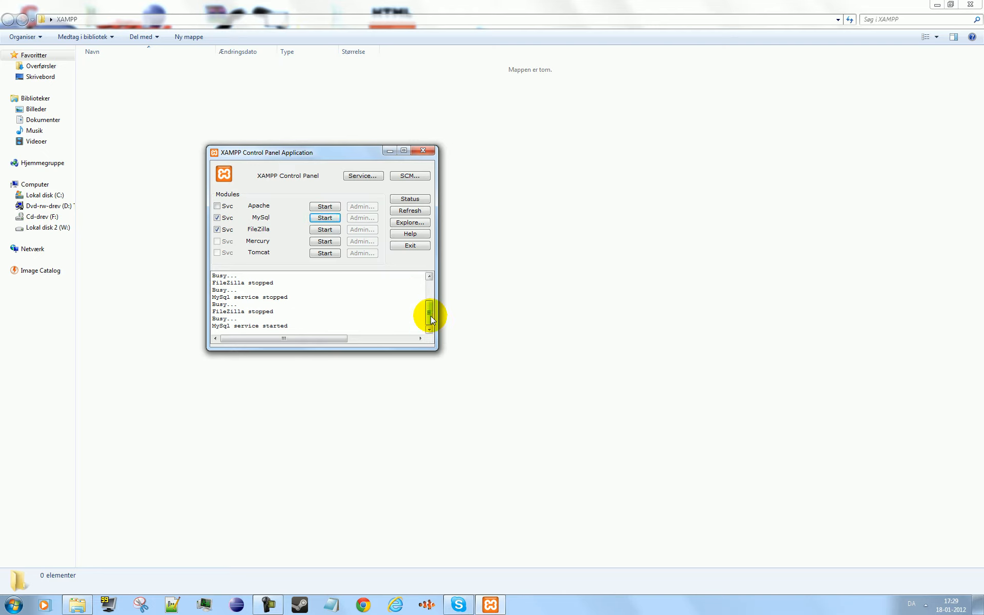
{"action": "mouse_move", "coordinate": [423, 310]}
{"action": "left_mouse_down"}
{"action": "mouse_move", "coordinate": [434, 276]}
{"action": "mouse_move", "coordinate": [411, 307]}
{"action": "left_mouse_up"}
{"action": "scroll", "coordinate": [409, 317], "scroll_direction": "up", "scroll_amount": 5}
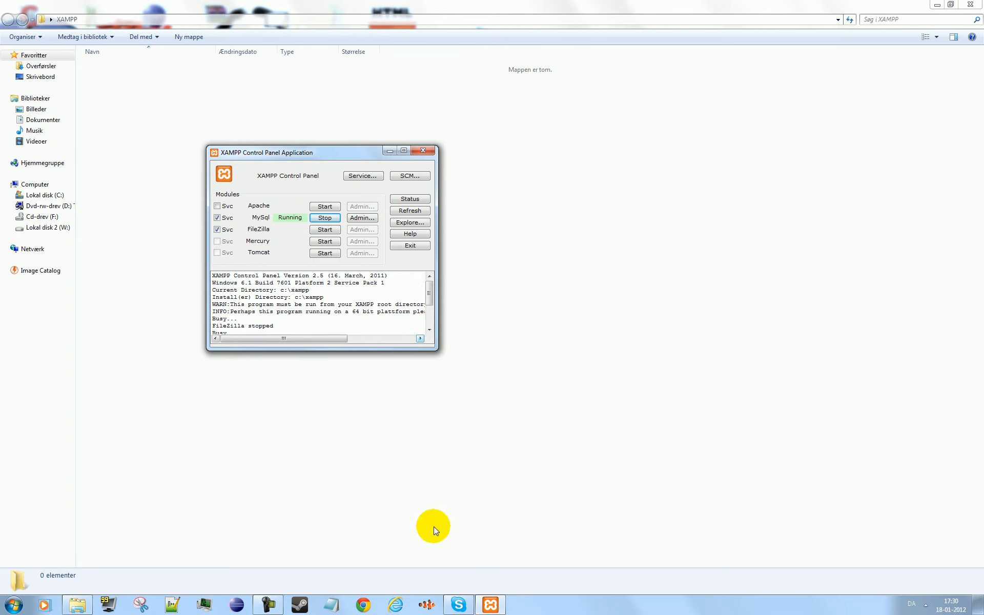
- Switch to Skype and place its main window beside the XAMPP Control Panel
{"action": "left_click", "coordinate": [460, 605]}
{"action": "left_click", "coordinate": [310, 284]}
{"action": "left_click_drag", "start_coordinate": [377, 222], "coordinate": [601, 186]}
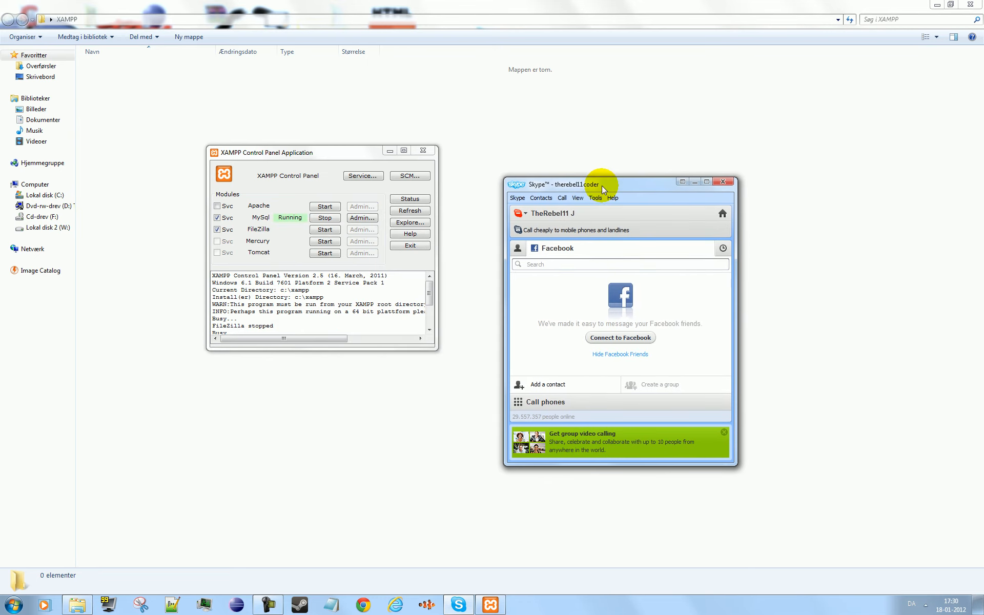
{"action": "left_click", "coordinate": [571, 201]}
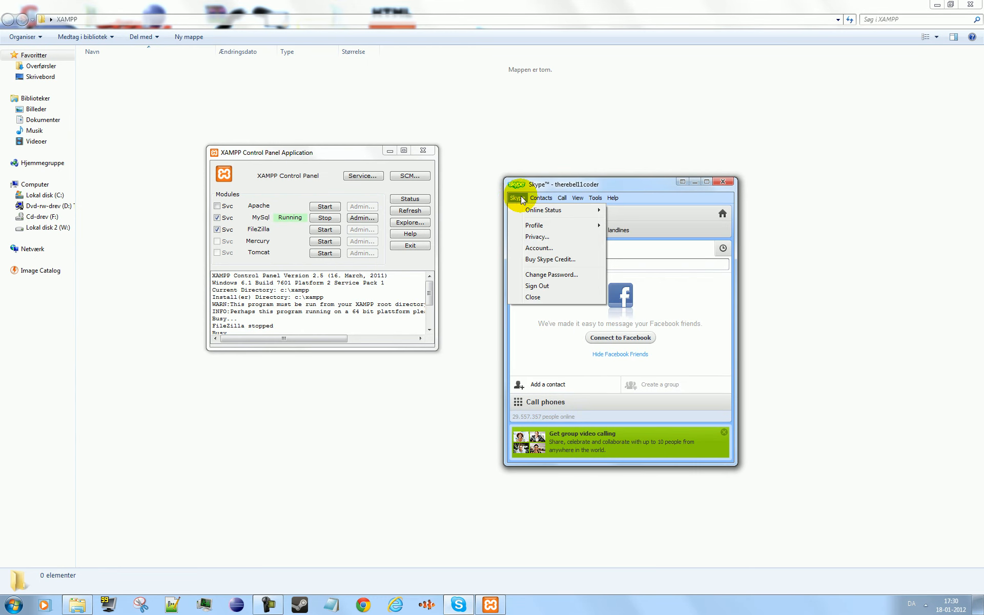
{"action": "mouse_move", "coordinate": [573, 294]}
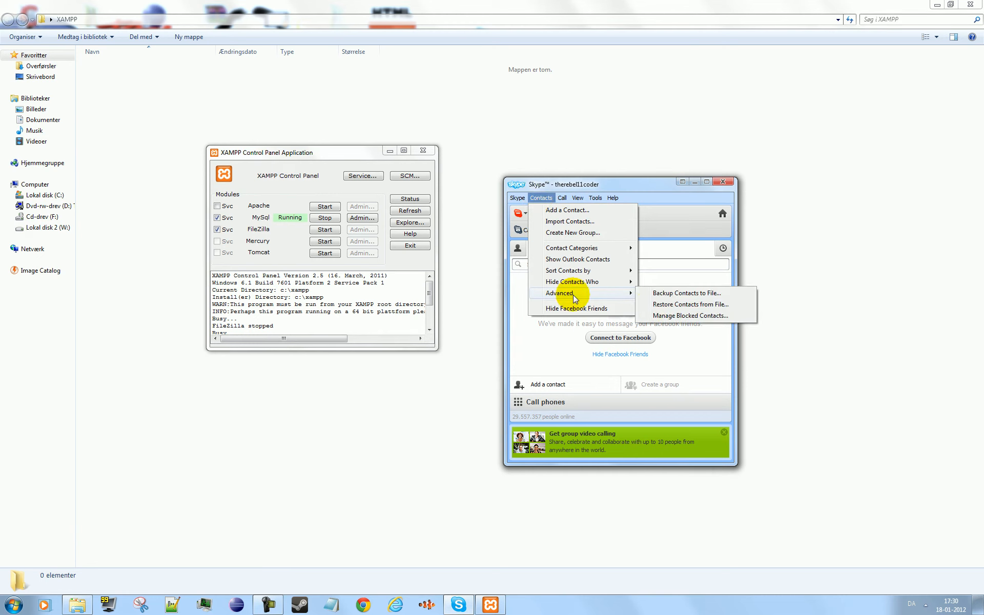
{"action": "left_click", "coordinate": [661, 293]}
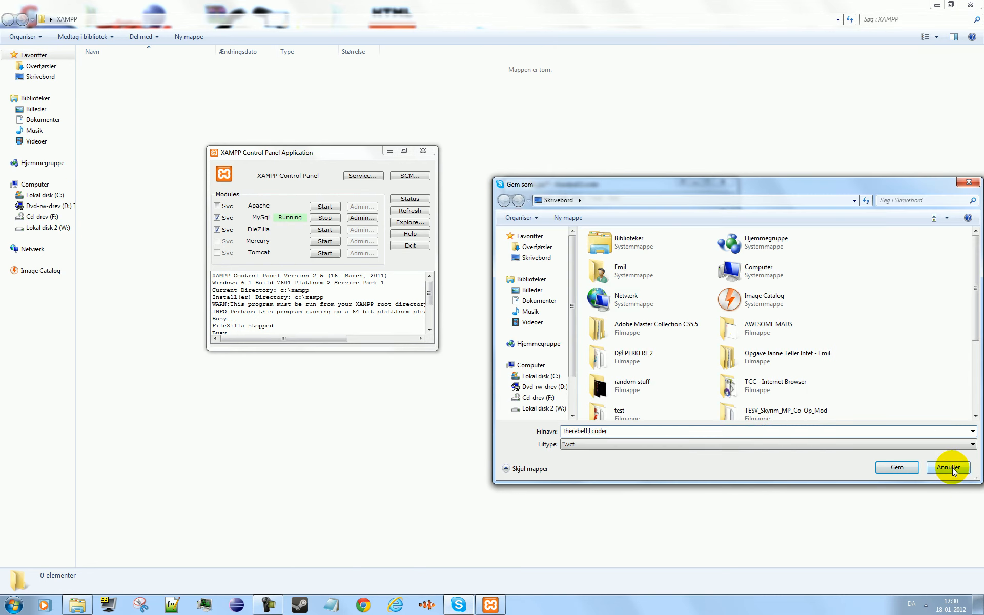
{"action": "left_click", "coordinate": [947, 466]}
- Open Skype's options at the advanced Connection settings
{"action": "left_click", "coordinate": [562, 198]}
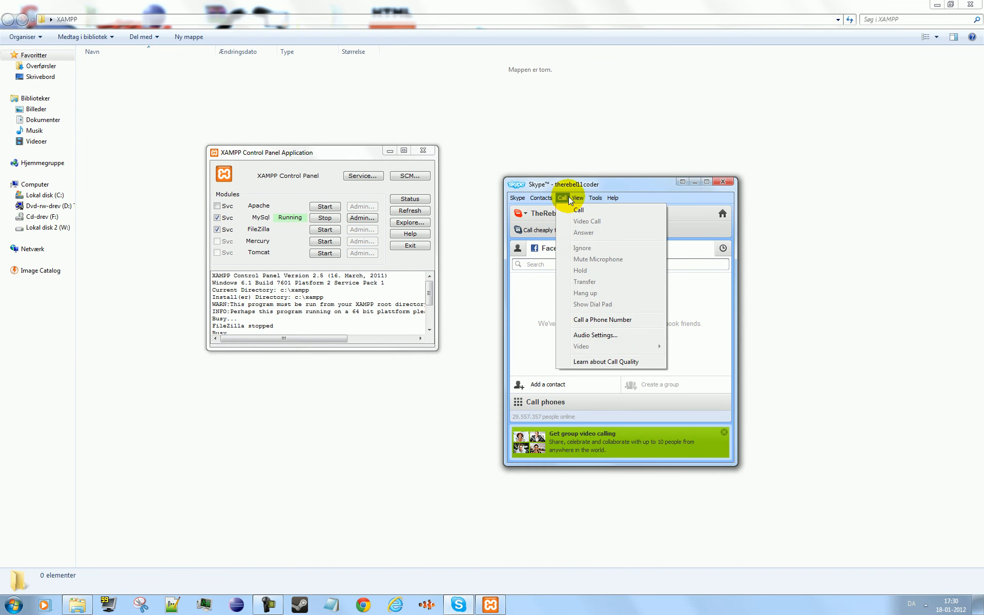
{"action": "mouse_move", "coordinate": [539, 194]}
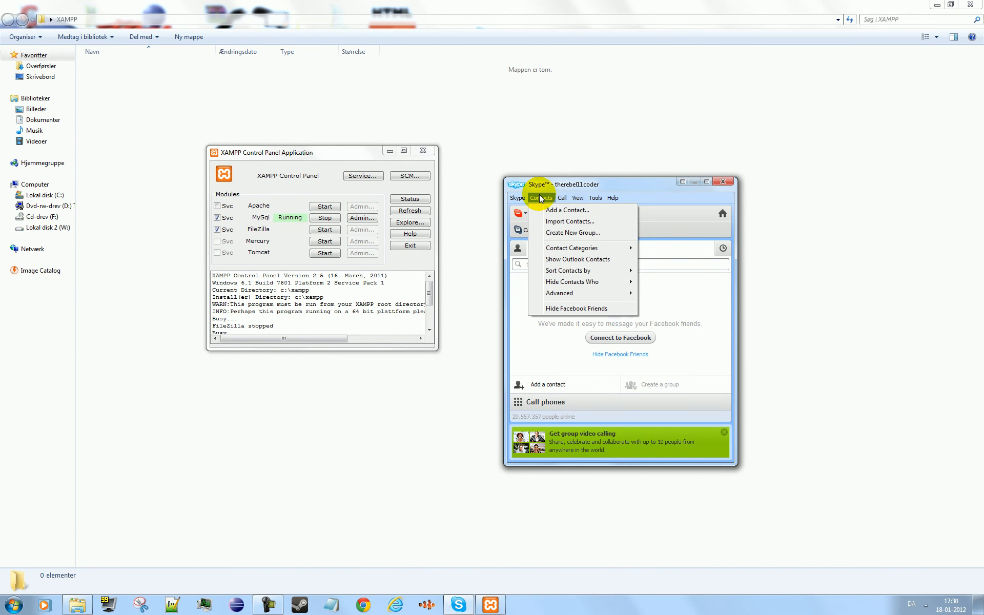
{"action": "mouse_move", "coordinate": [559, 299]}
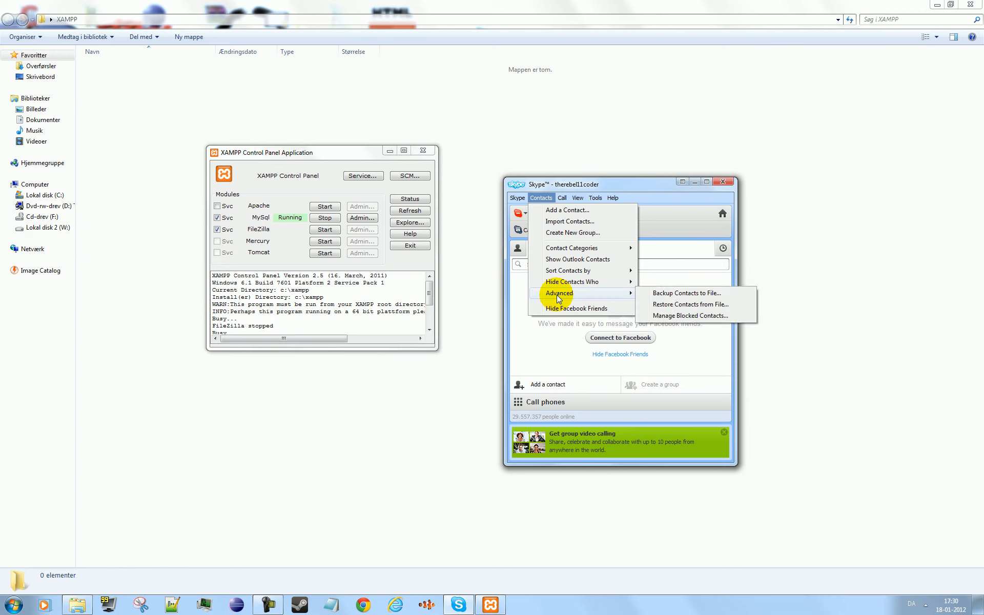
{"action": "left_click", "coordinate": [679, 317]}
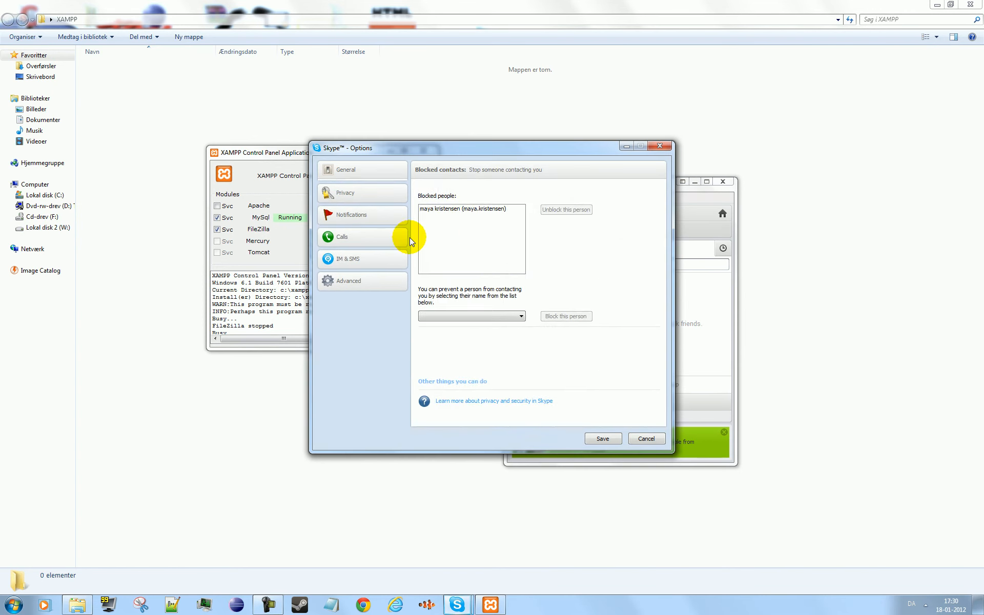
{"action": "left_click", "coordinate": [365, 252]}
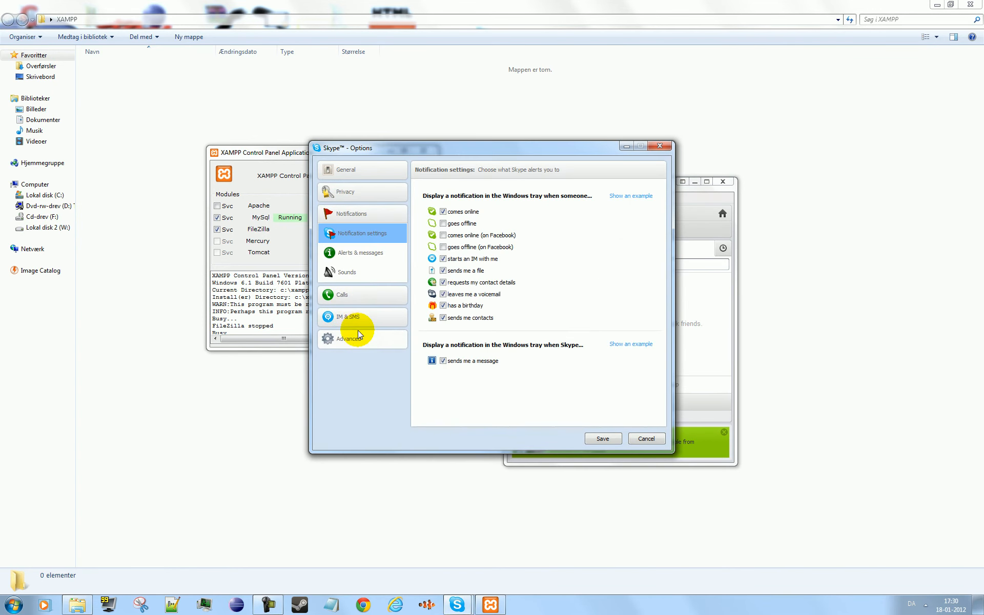
{"action": "left_click", "coordinate": [358, 343]}
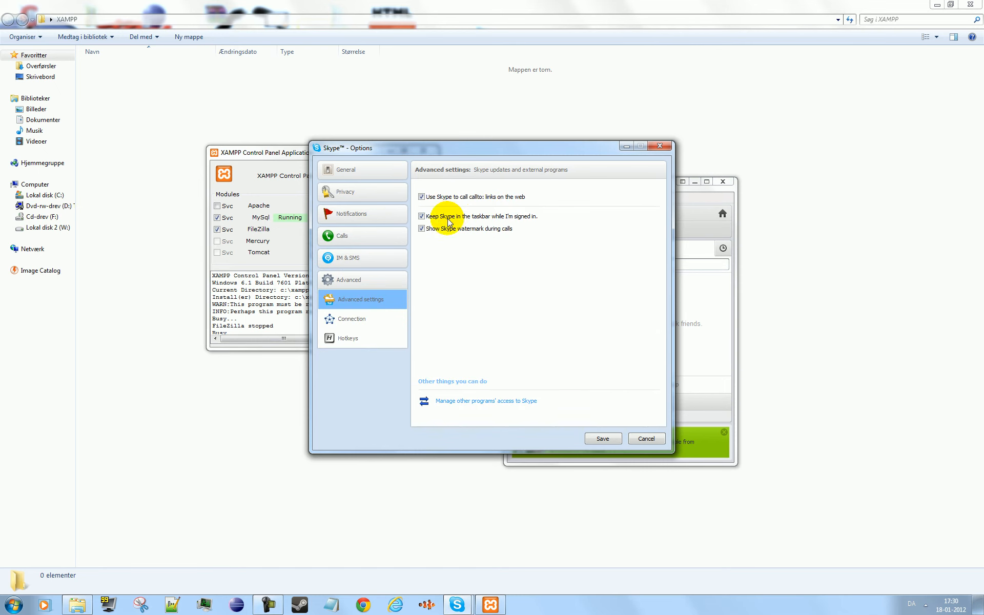
{"action": "left_click", "coordinate": [351, 323]}
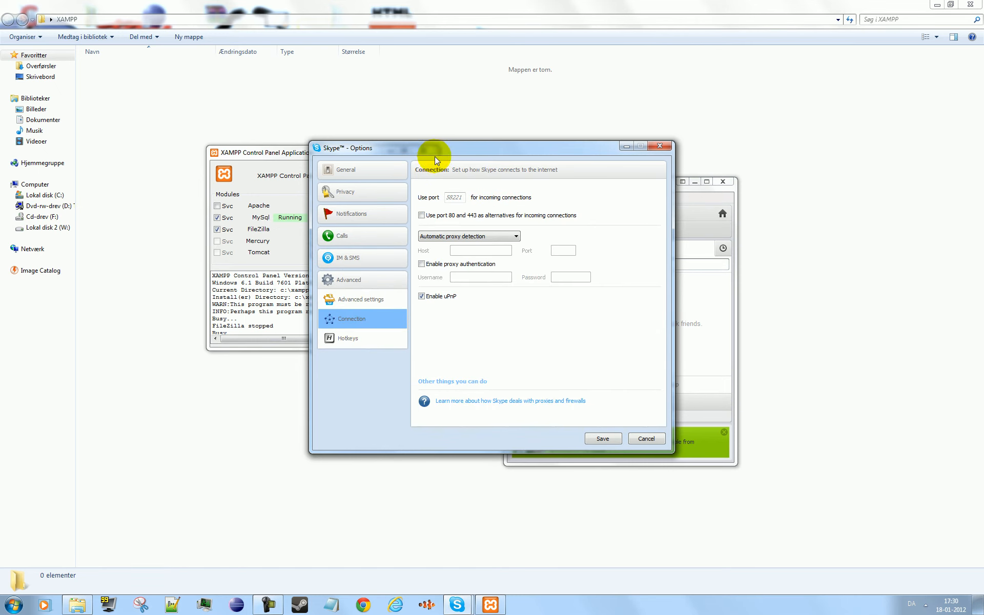
- Place the Skype options window beside the XAMPP Control Panel and examine the module log down to its latest entries
{"action": "left_click_drag", "start_coordinate": [439, 155], "coordinate": [653, 123]}
{"action": "left_click", "coordinate": [402, 287]}
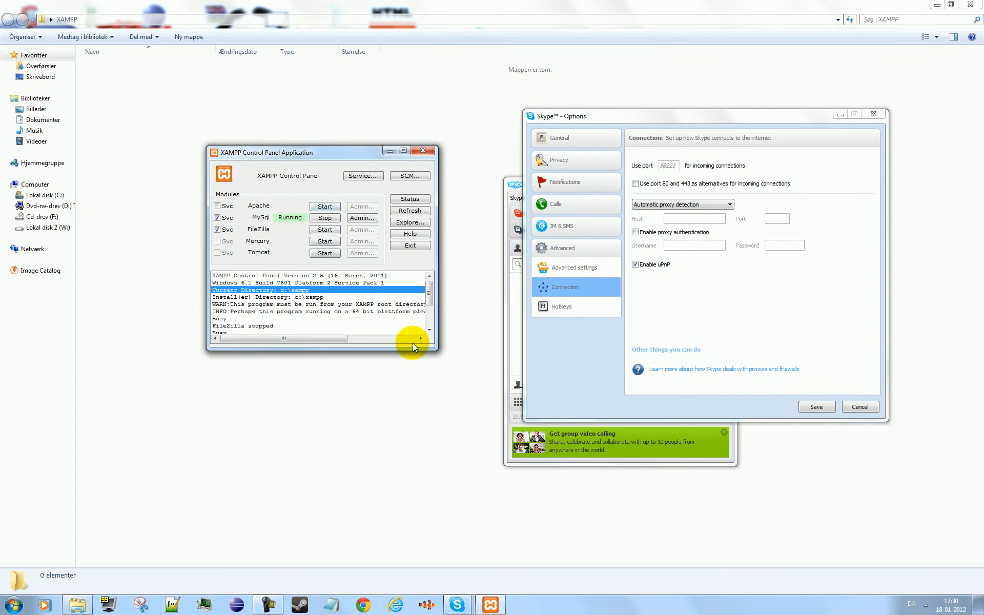
{"action": "scroll", "coordinate": [413, 343], "scroll_direction": "down", "scroll_amount": 2}
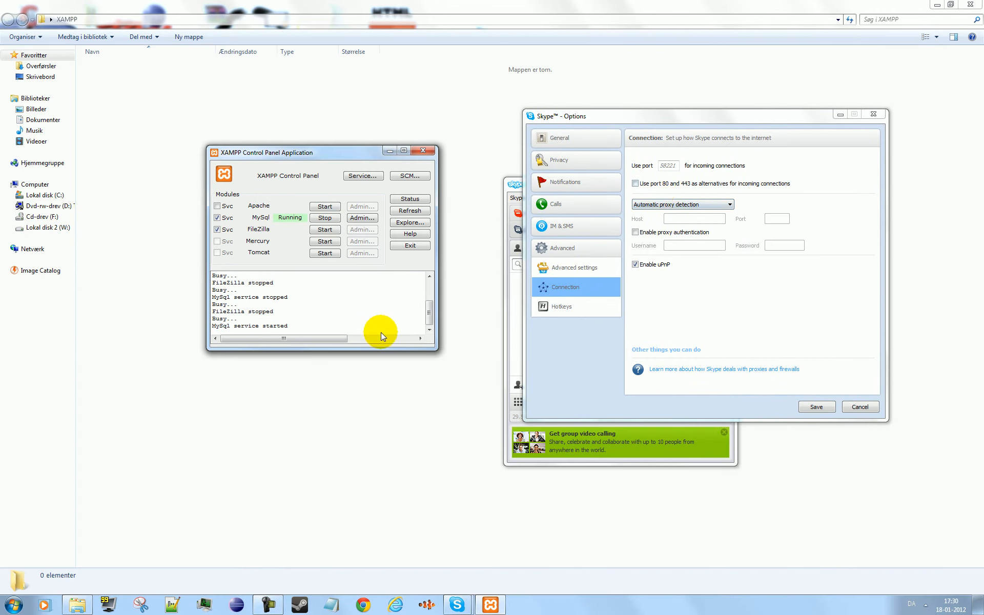
{"action": "left_click", "coordinate": [386, 304]}
- Review the option for using ports 80 and 443 for incoming connections, save Skype's options and close its window
{"action": "left_click", "coordinate": [748, 162]}
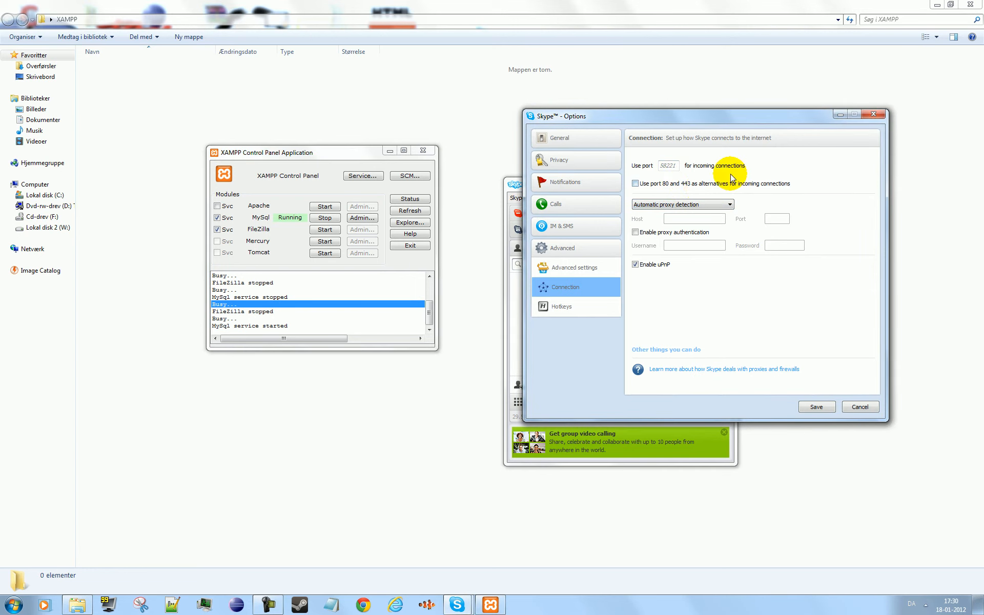
{"action": "left_click", "coordinate": [691, 186]}
{"action": "left_click", "coordinate": [820, 407]}
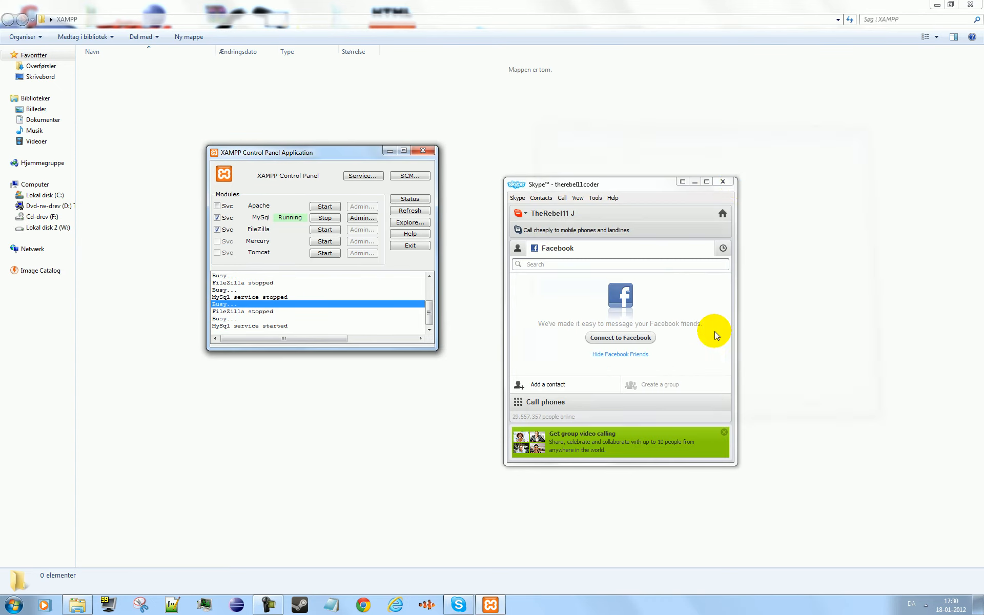
{"action": "left_click", "coordinate": [738, 181]}
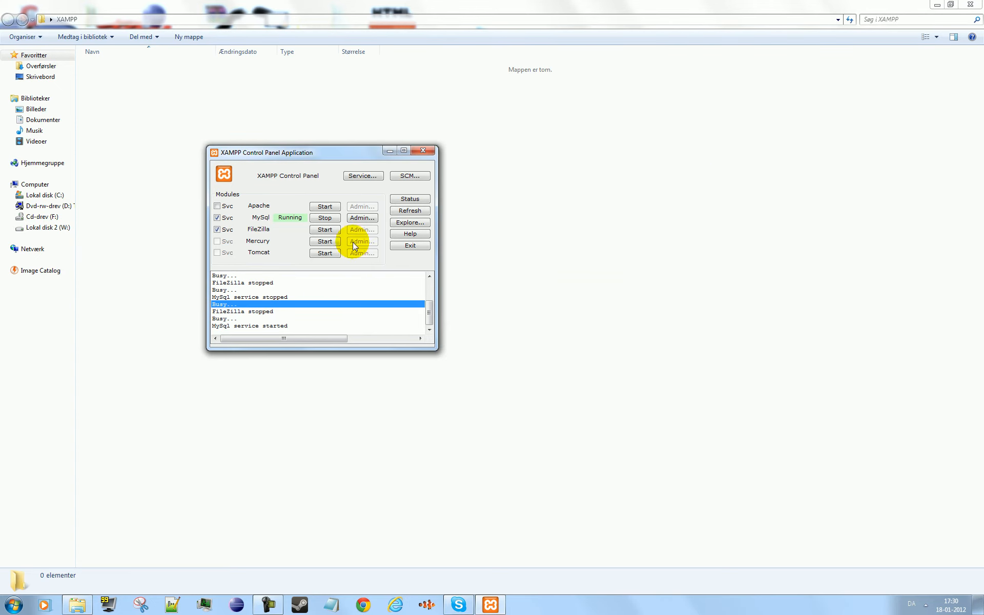
- Start the Apache module in the XAMPP Control Panel, stop it and start it again
{"action": "left_click", "coordinate": [332, 207]}
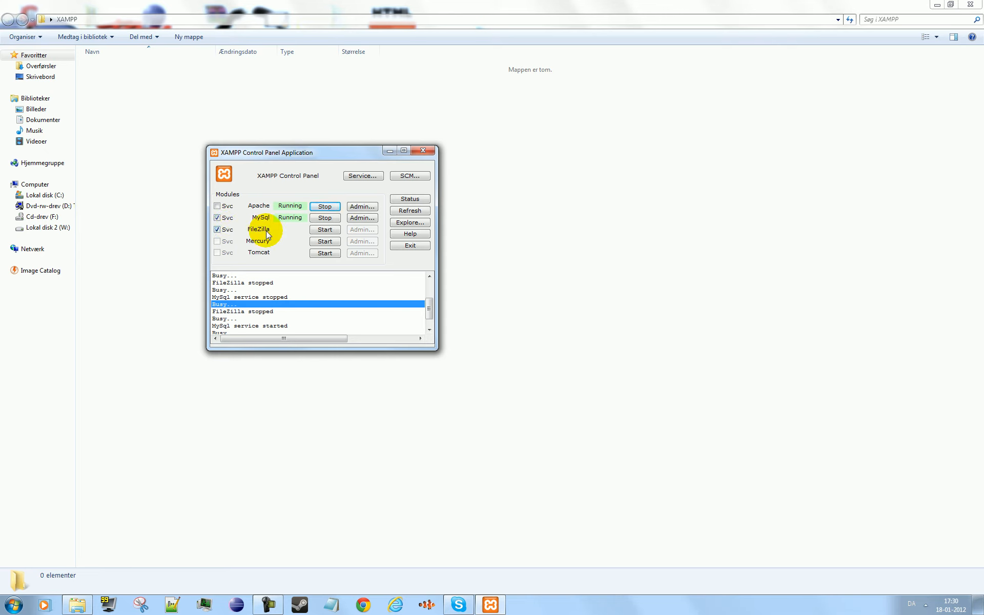
{"action": "left_click", "coordinate": [324, 205]}
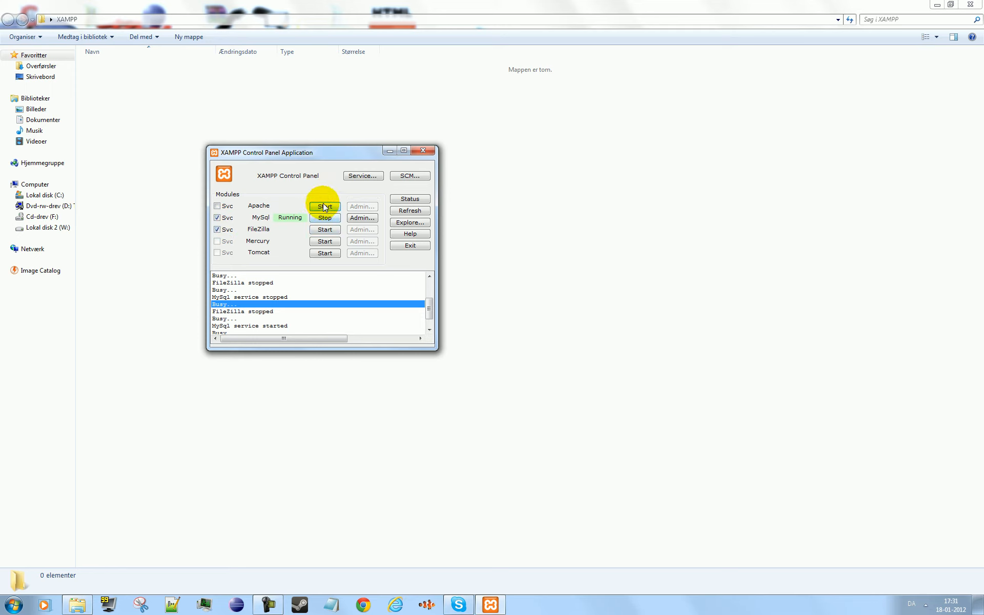
{"action": "left_click", "coordinate": [324, 206]}
- Check the latest log entries for the port on which Apache started
{"action": "left_click_drag", "start_coordinate": [430, 301], "coordinate": [428, 341]}
{"action": "left_click", "coordinate": [290, 325]}
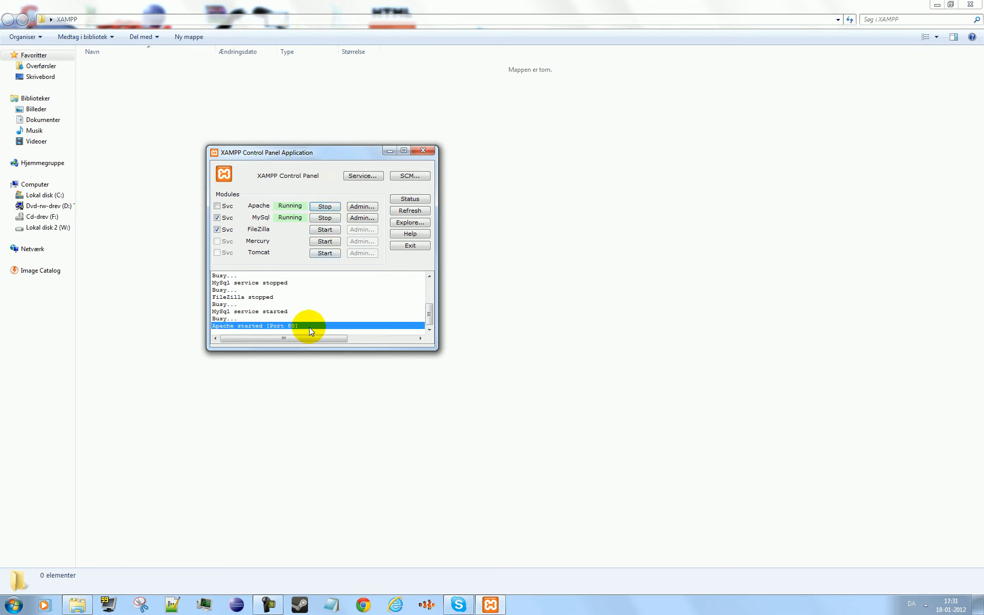
{"action": "left_click", "coordinate": [316, 318]}
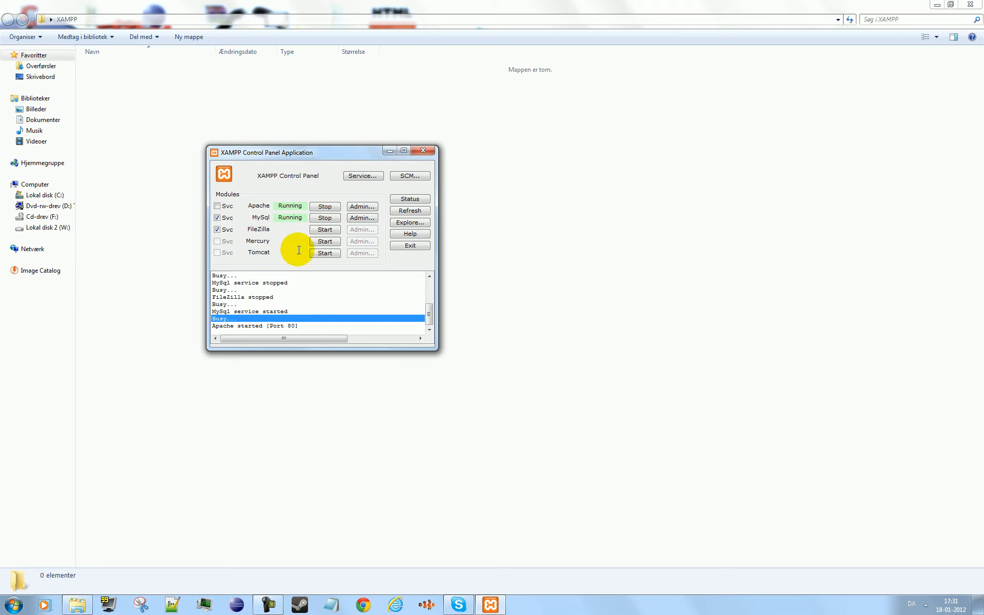
{"action": "left_click", "coordinate": [306, 325]}
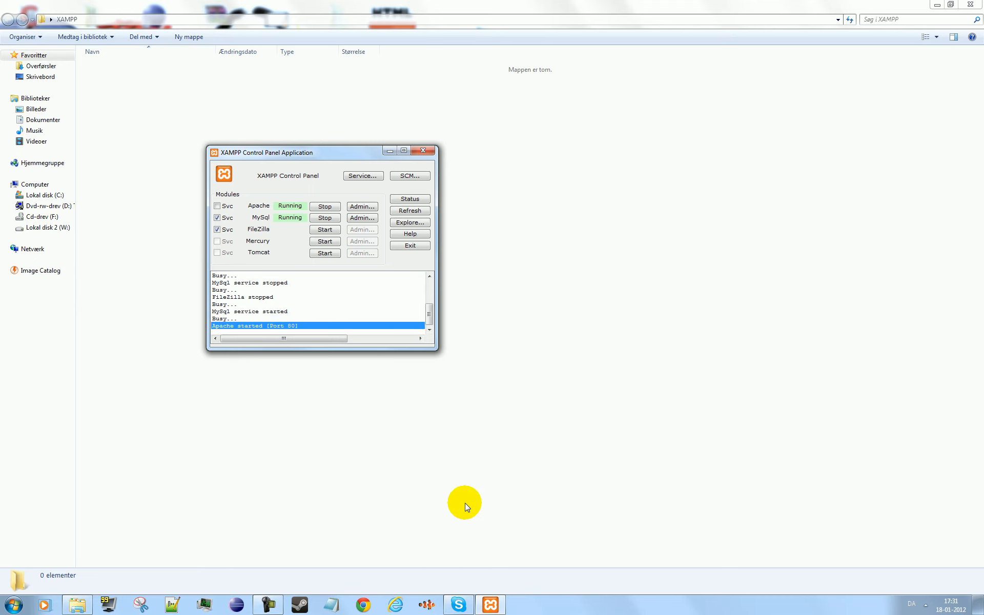
- Switch to Chrome and open the address localhost/ to test the web server
{"action": "left_click", "coordinate": [466, 503]}
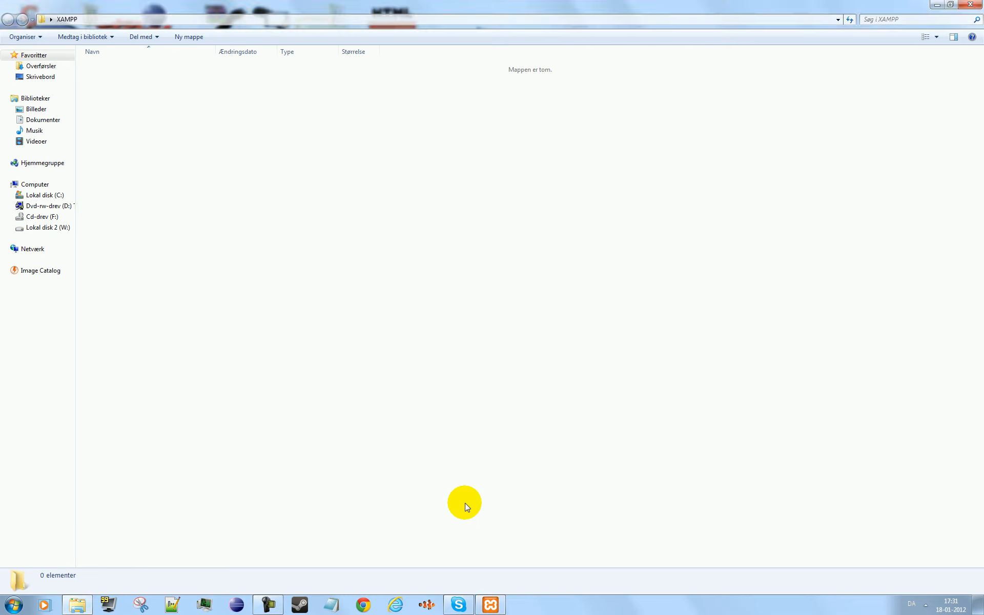
{"action": "left_click", "coordinate": [378, 608]}
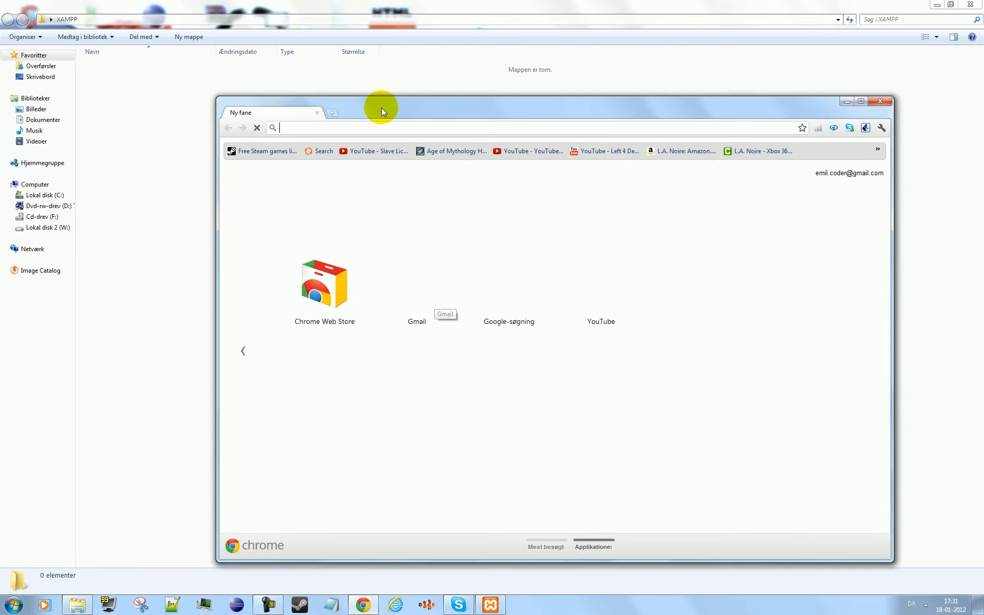
{"action": "type", "text": "localhost"}
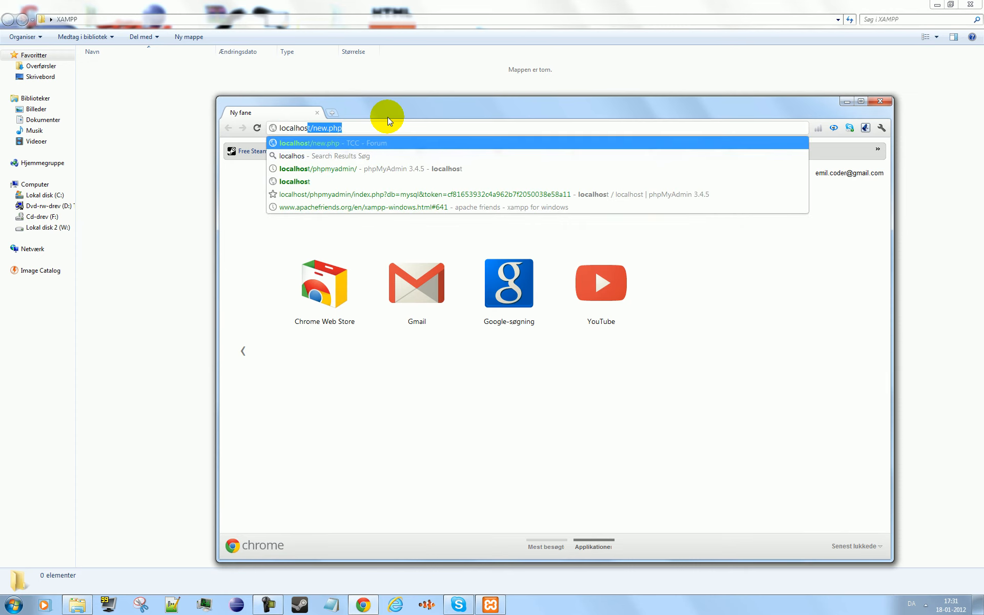
{"action": "type", "text": "/"}
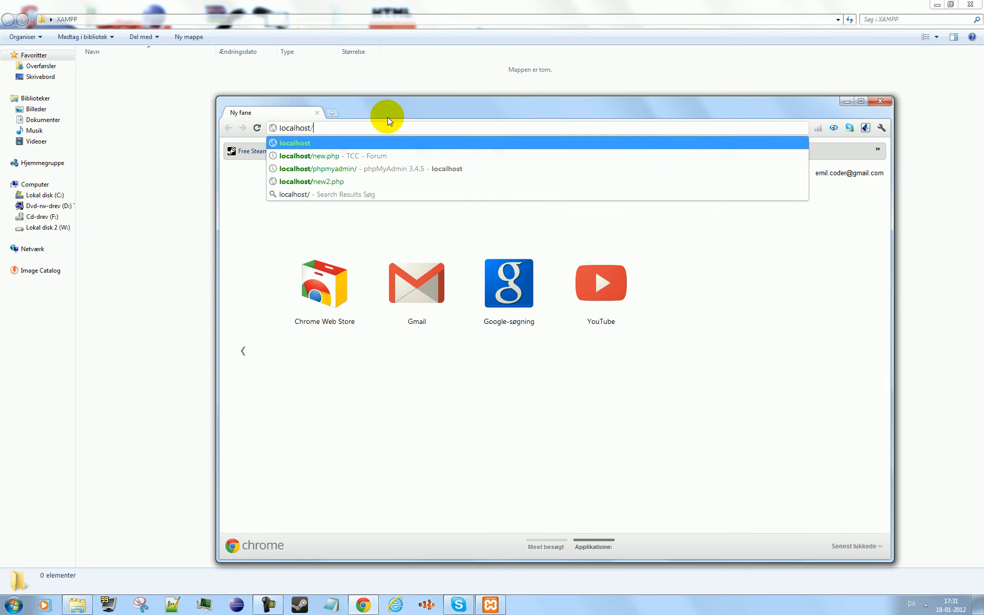
{"action": "key", "text": "Return"}
- Bring the XAMPP Control Panel up behind the browser and examine the text on the localhost page
{"action": "left_click_drag", "start_coordinate": [387, 115], "coordinate": [422, 88]}
{"action": "left_click", "coordinate": [490, 605]}
{"action": "left_click", "coordinate": [583, 245]}
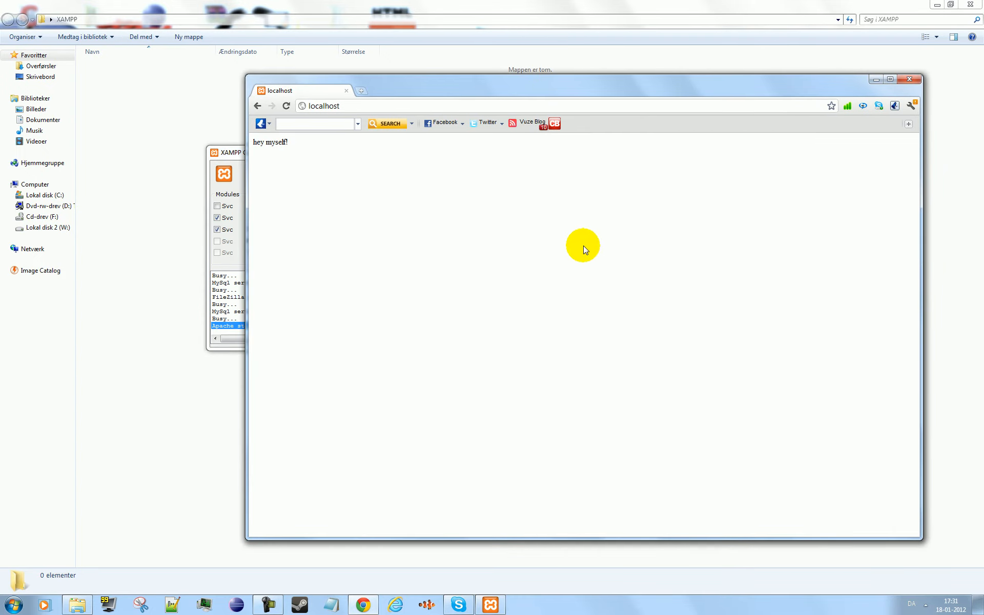
{"action": "left_click_drag", "start_coordinate": [298, 142], "coordinate": [221, 138]}
{"action": "left_click", "coordinate": [408, 191]}
- Move the browser window clear of the XAMPP Control Panel and open the address localhost/apache
{"action": "left_click", "coordinate": [598, 109]}
{"action": "left_click_drag", "start_coordinate": [500, 83], "coordinate": [610, 80]}
{"action": "type", "text": "/"}
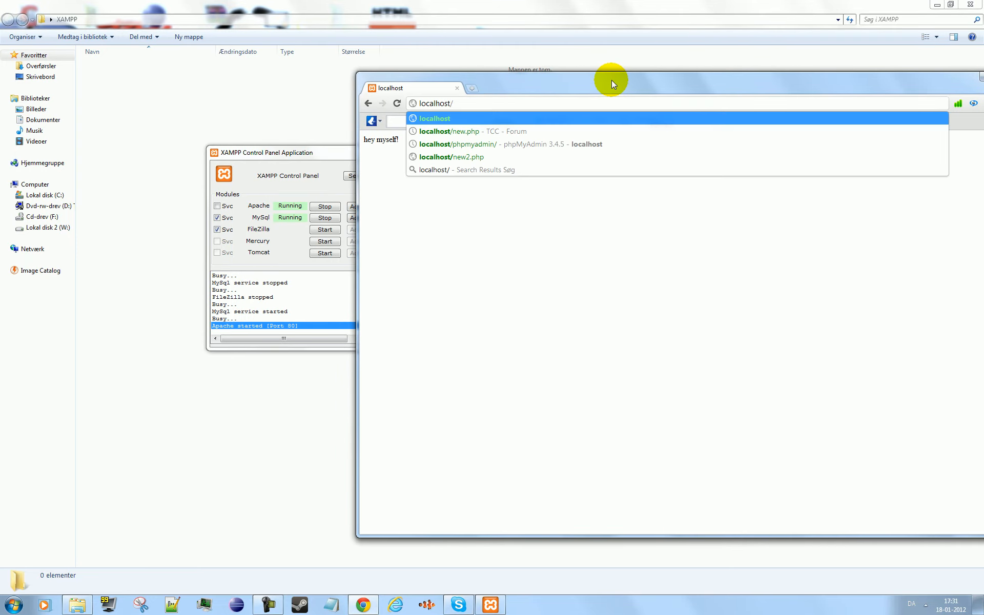
{"action": "type", "text": "apache"}
{"action": "key", "text": "Return"}
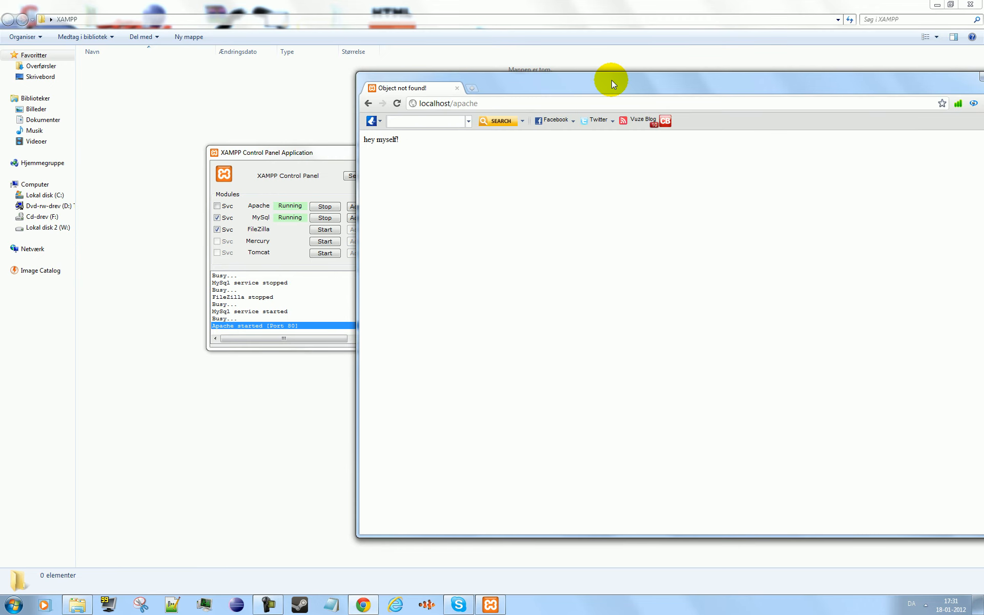
- Move the browser window fully into view to see the whole localhost/apache page
{"action": "left_click_drag", "start_coordinate": [611, 85], "coordinate": [452, 70]}
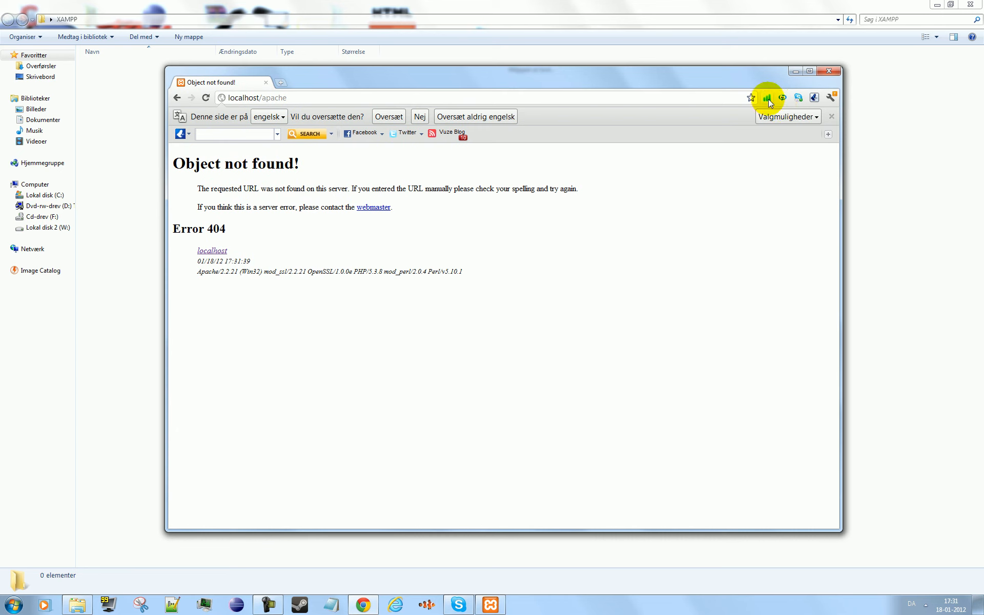
{"action": "left_click", "coordinate": [832, 100]}
{"action": "left_click", "coordinate": [831, 100]}
{"action": "left_click", "coordinate": [750, 98]}
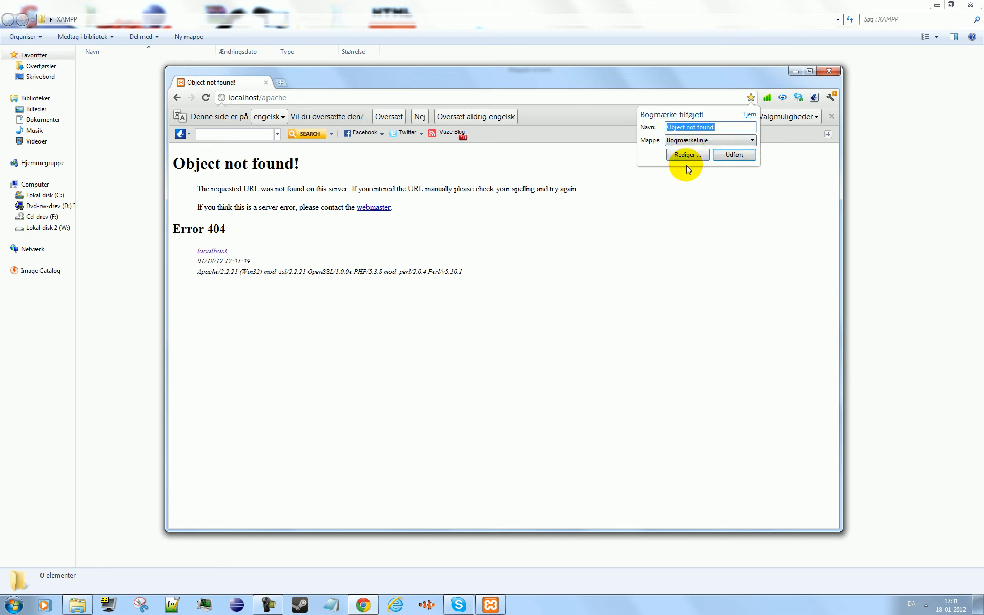
{"action": "left_click", "coordinate": [704, 156]}
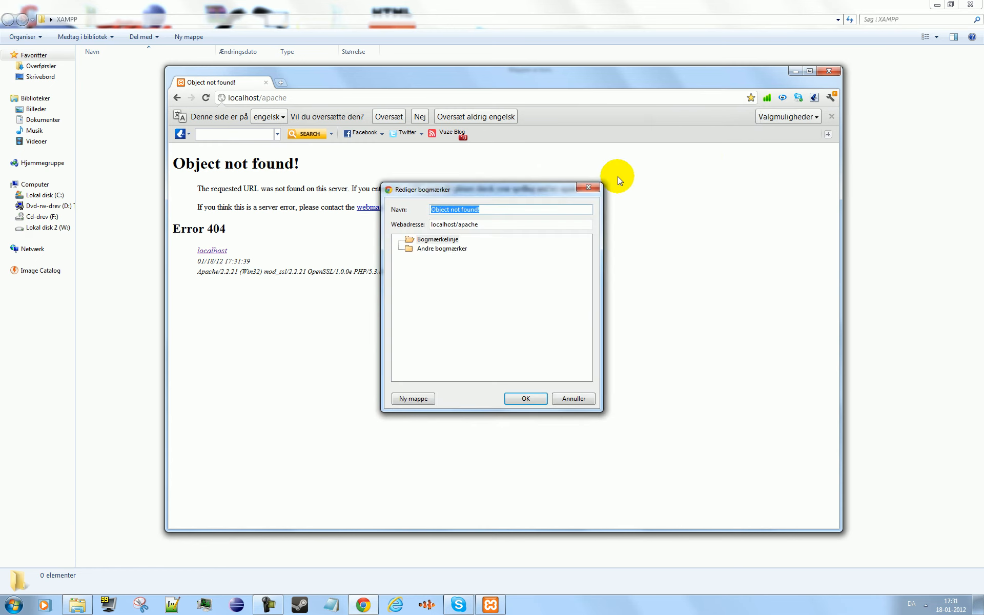
{"action": "left_click", "coordinate": [602, 185]}
{"action": "left_click", "coordinate": [794, 117]}
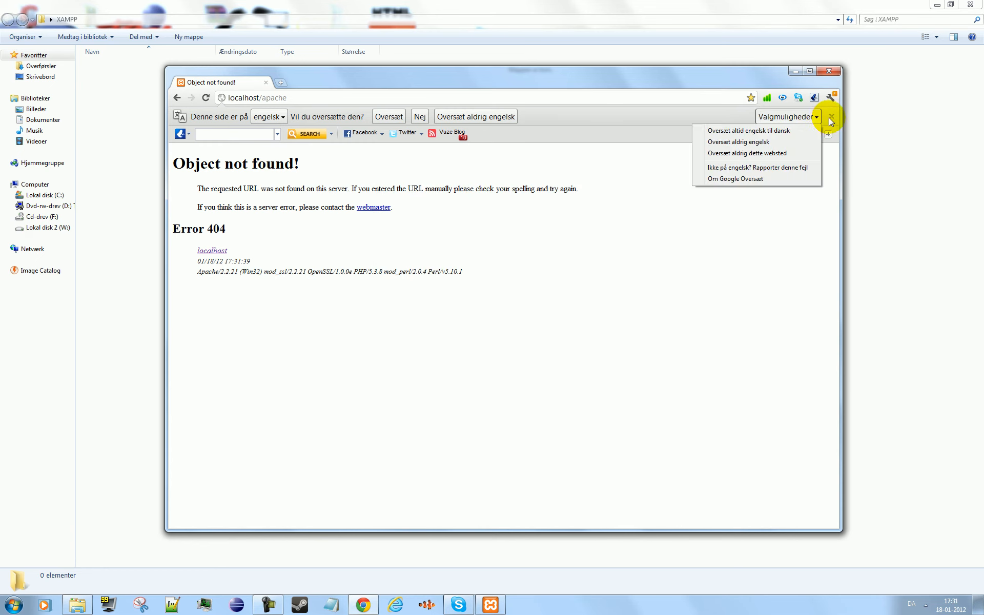
{"action": "left_click", "coordinate": [829, 117]}
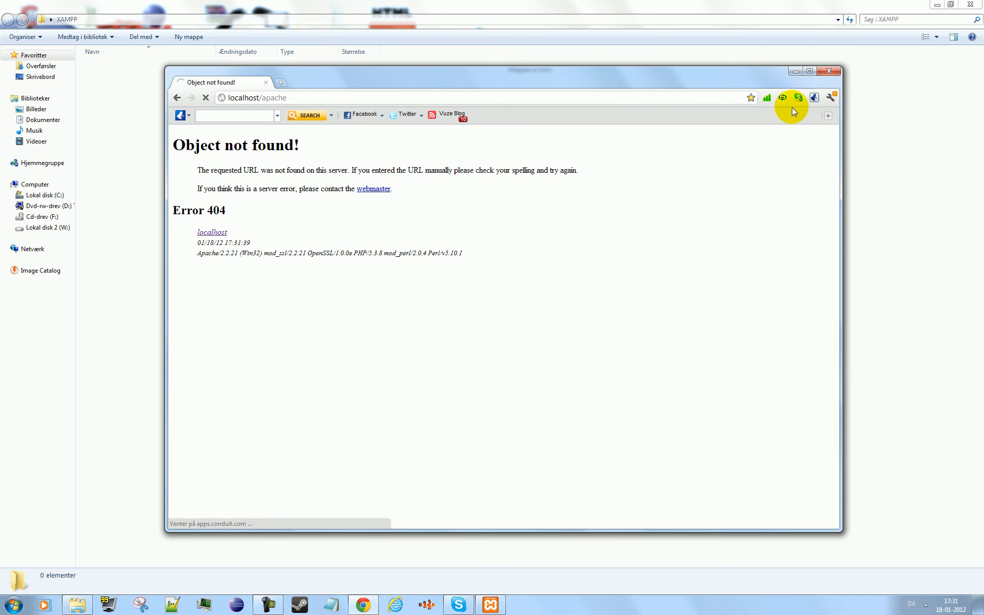
- Replace the apache address in the browser and open the suggested address localhost/phpmyadmin/
{"action": "left_click", "coordinate": [178, 97]}
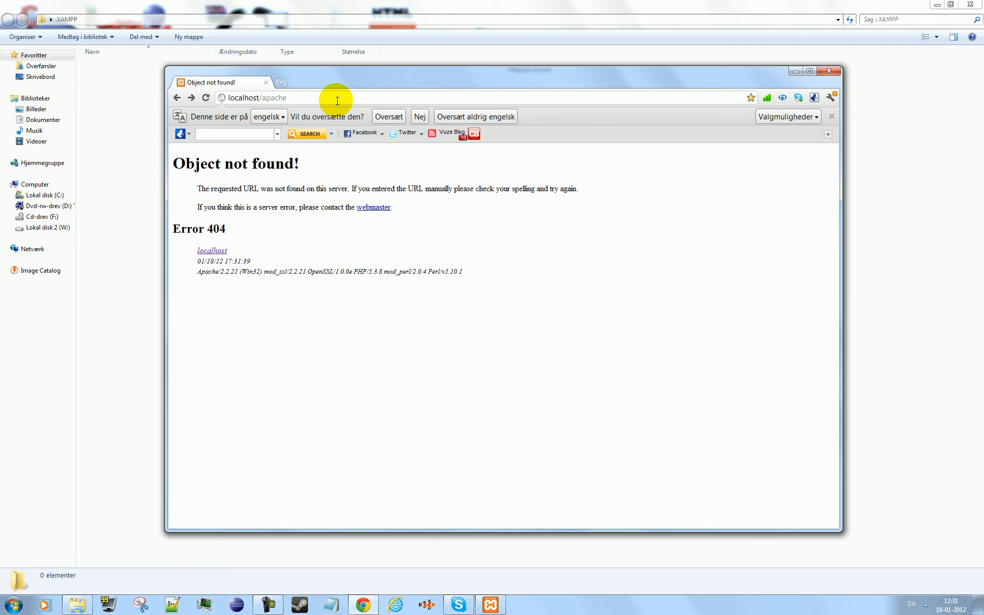
{"action": "key", "text": "BackSpace"}
{"action": "key", "text": "BackSpace"}
{"action": "key", "text": "BackSpace"}
{"action": "key", "text": "BackSpace"}
{"action": "key", "text": "BackSpace"}
{"action": "key", "text": "BackSpace"}
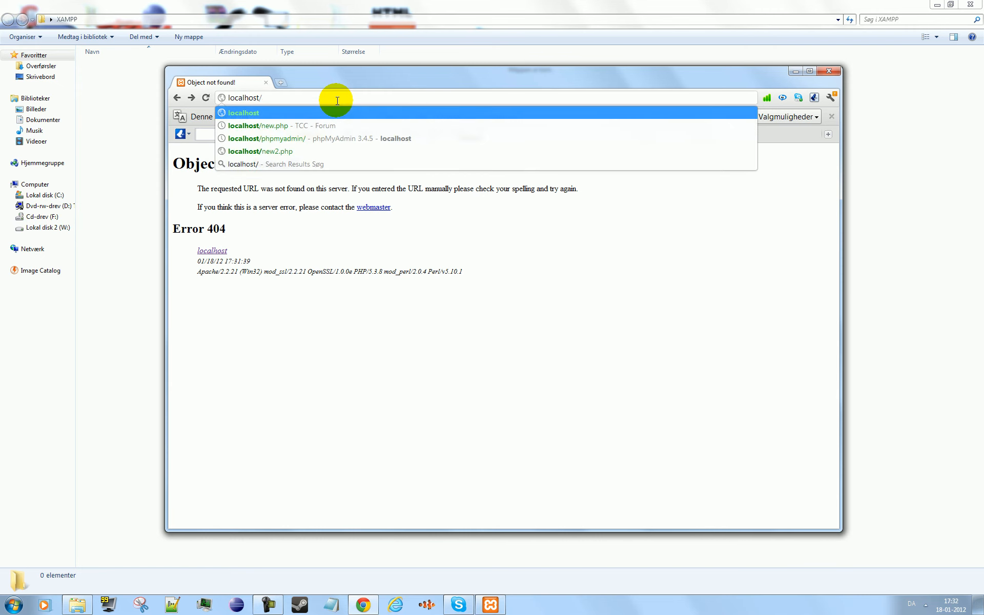
{"action": "key", "text": "Down"}
{"action": "key", "text": "Down"}
{"action": "key", "text": "Return"}
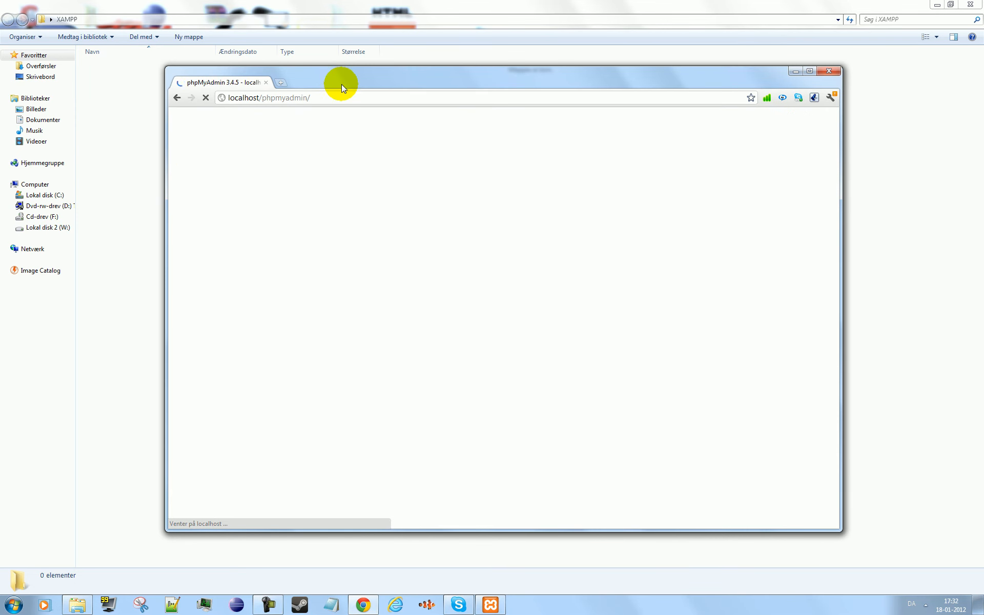
- Dismiss the translation bar, examine the phpMyAdmin start page down to its notices, and check the modules in the XAMPP Control Panel
{"action": "left_click_drag", "start_coordinate": [342, 83], "coordinate": [337, 72]}
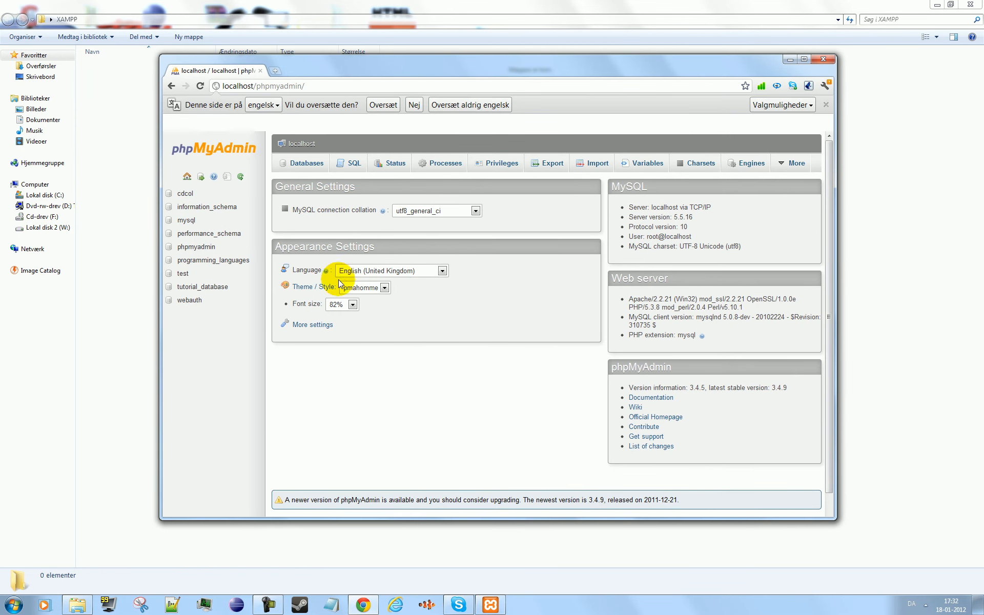
{"action": "left_click", "coordinate": [409, 108]}
{"action": "scroll", "coordinate": [350, 195], "scroll_direction": "down", "scroll_amount": 1}
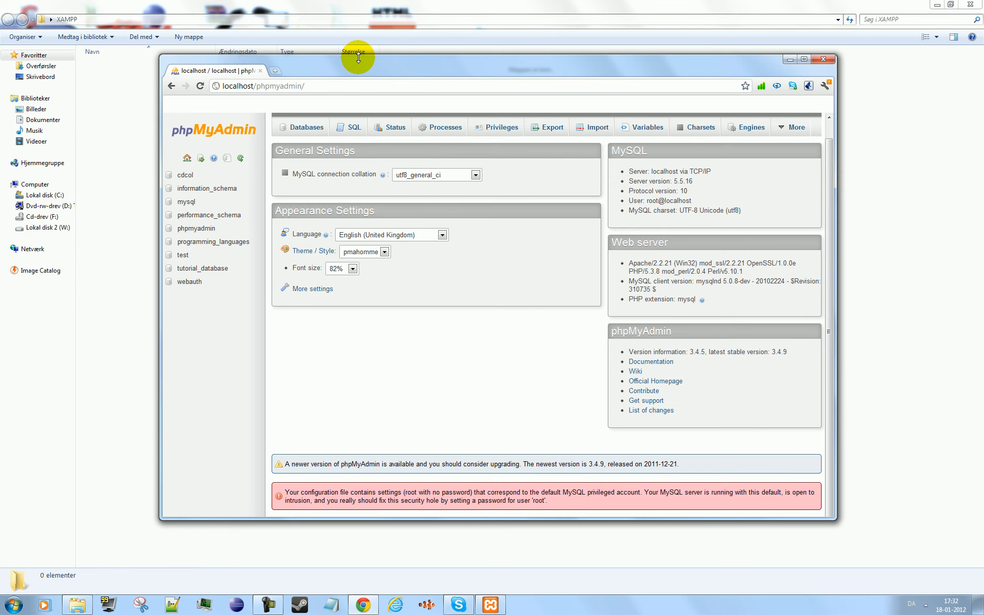
{"action": "scroll", "coordinate": [387, 313], "scroll_direction": "up", "scroll_amount": 1}
{"action": "scroll", "coordinate": [406, 274], "scroll_direction": "down", "scroll_amount": 1}
{"action": "scroll", "coordinate": [406, 274], "scroll_direction": "up", "scroll_amount": 1}
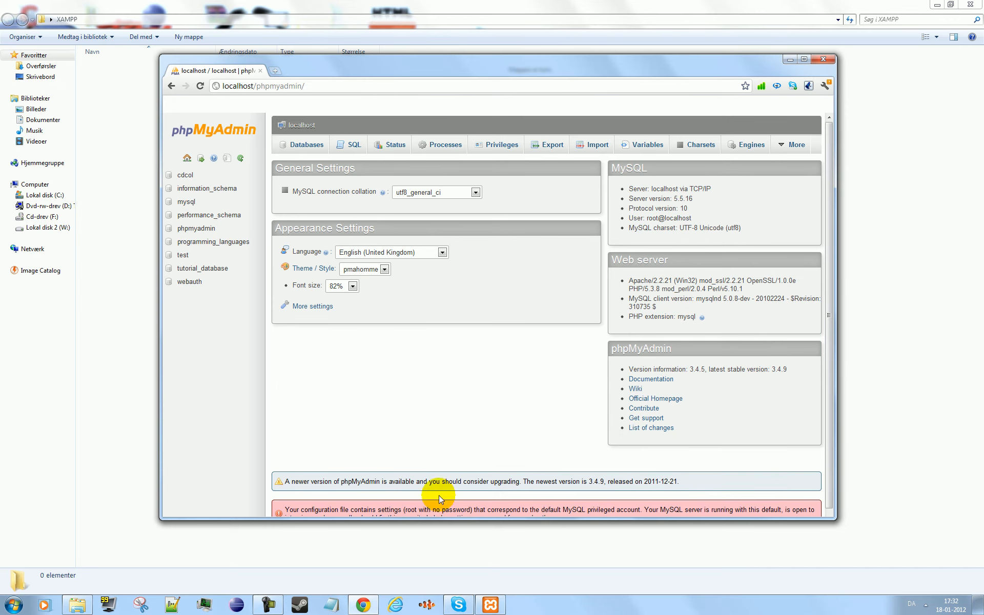
{"action": "left_click", "coordinate": [490, 604]}
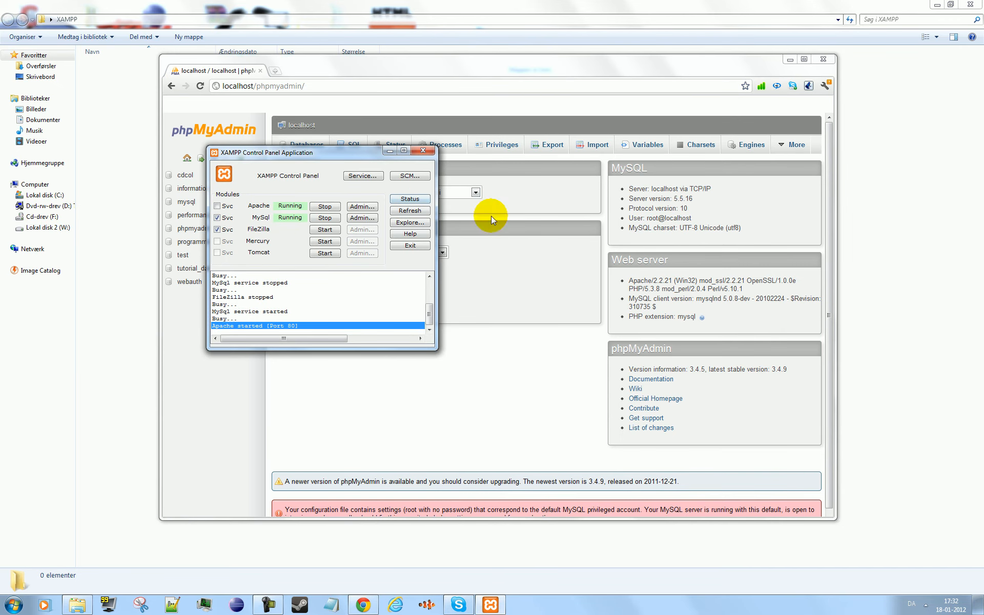
{"action": "left_click", "coordinate": [439, 349]}
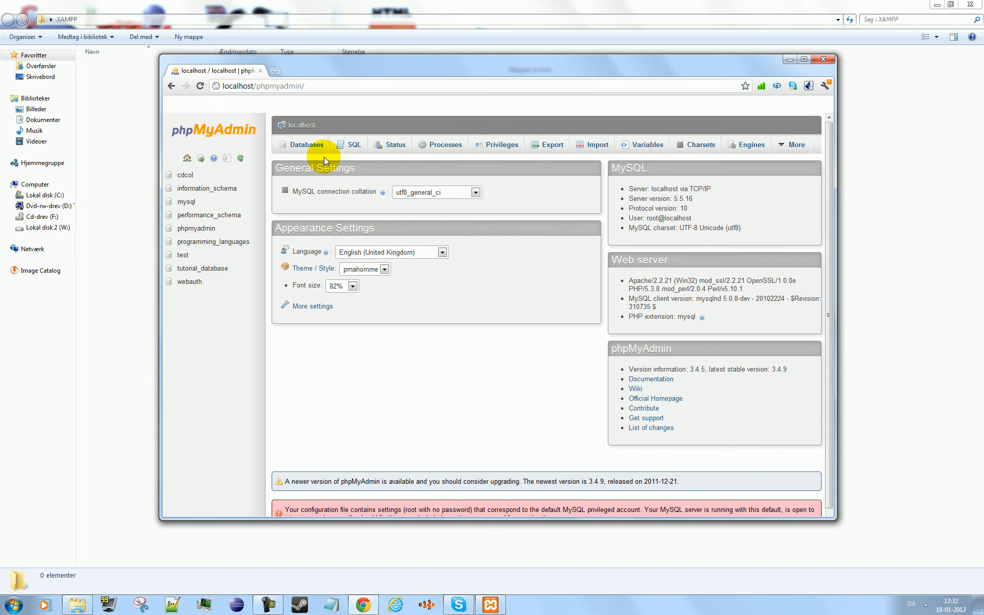
- Remove phpmyadmin from the browser address and open localhost/ again
{"action": "left_click", "coordinate": [315, 89]}
{"action": "left_click_drag", "start_coordinate": [305, 86], "coordinate": [257, 86]}
{"action": "key", "text": "BackSpace"}
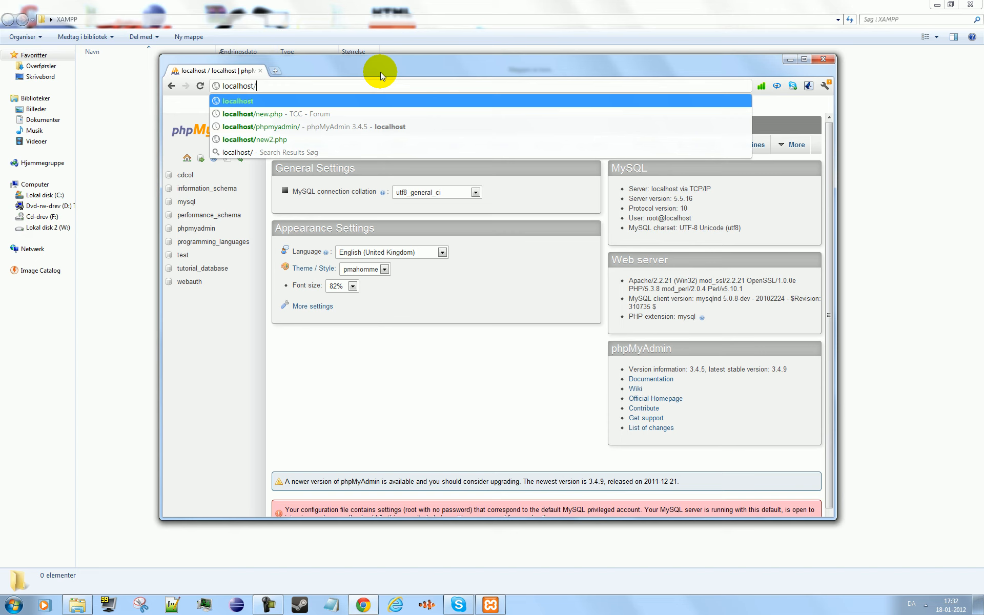
{"action": "key", "text": "Return"}
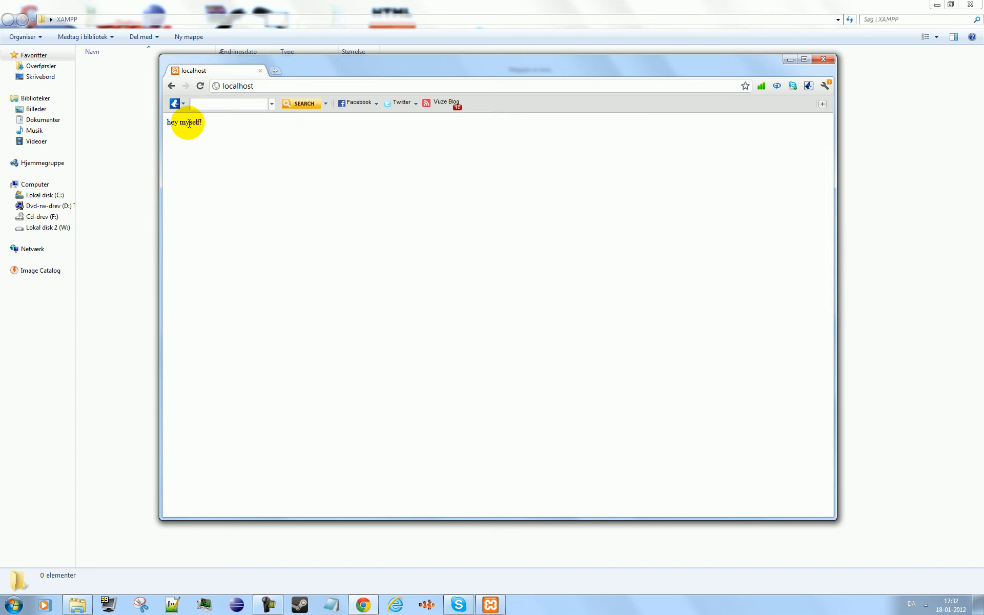
- Extend the localhost address with /start and try to open that page
{"action": "left_click", "coordinate": [281, 83]}
{"action": "left_click", "coordinate": [281, 84]}
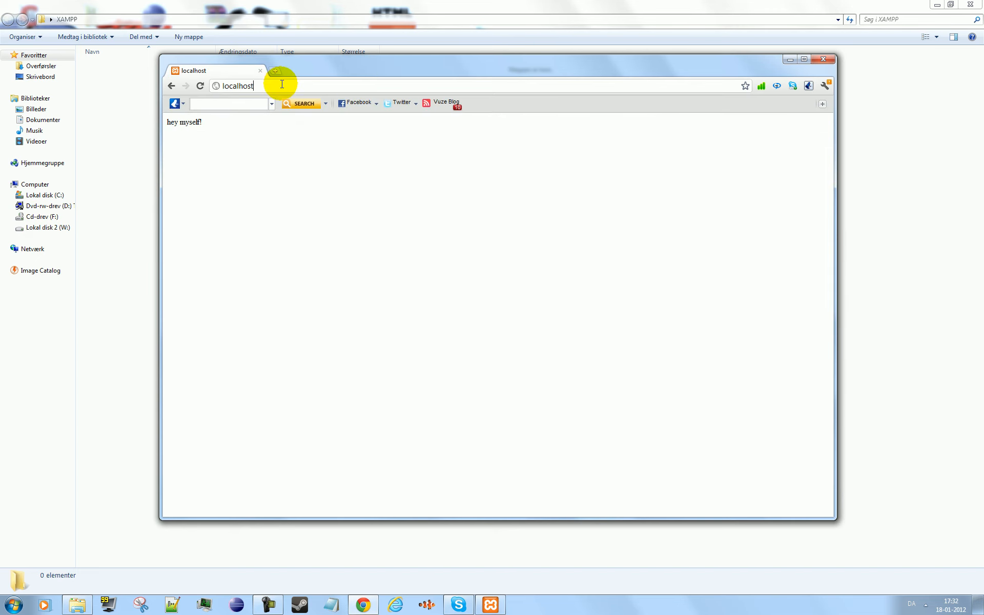
{"action": "type", "text": "/start"}
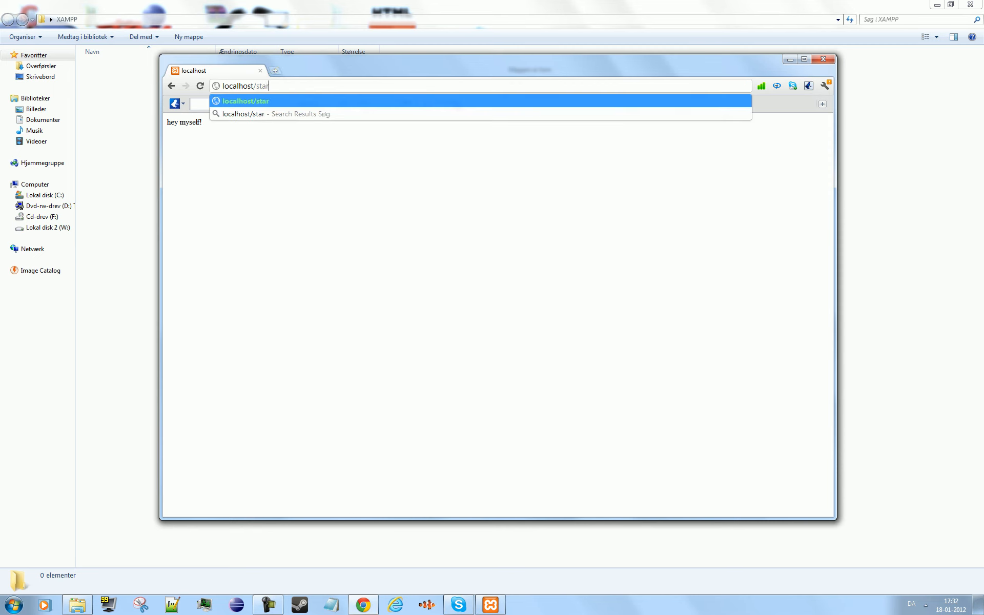
{"action": "key", "text": "Return"}
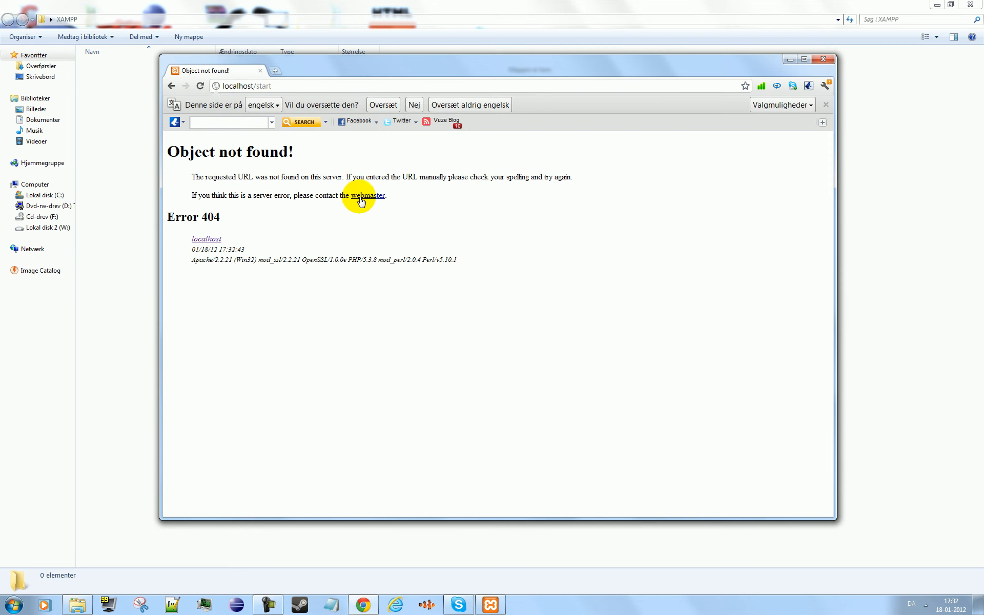
- Minimize the browser, bring up the XAMPP Control Panel, and switch to Notepad++ to create a new empty document
{"action": "left_click", "coordinate": [790, 60]}
{"action": "left_click", "coordinate": [491, 609]}
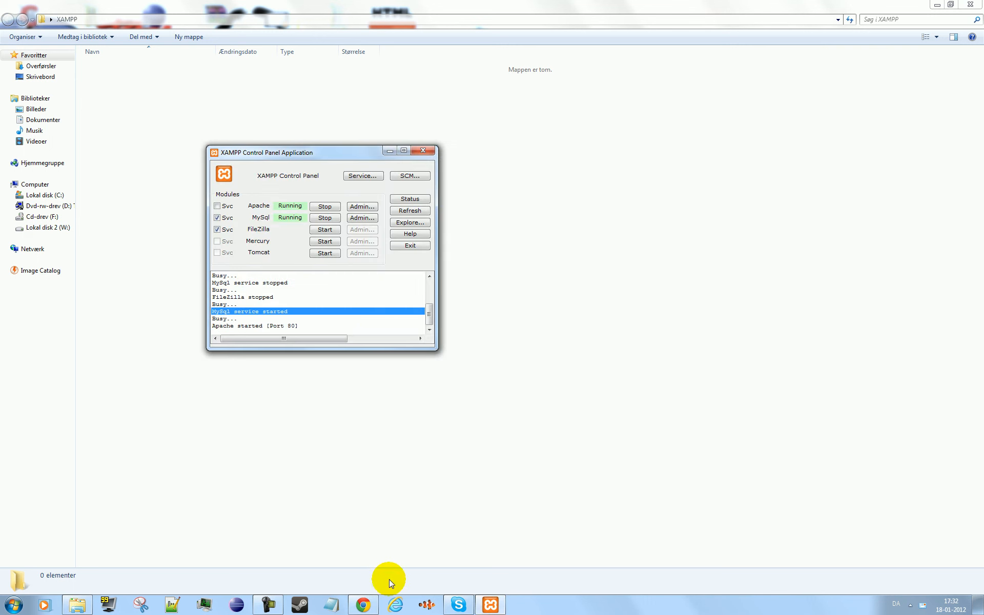
{"action": "left_click", "coordinate": [174, 605]}
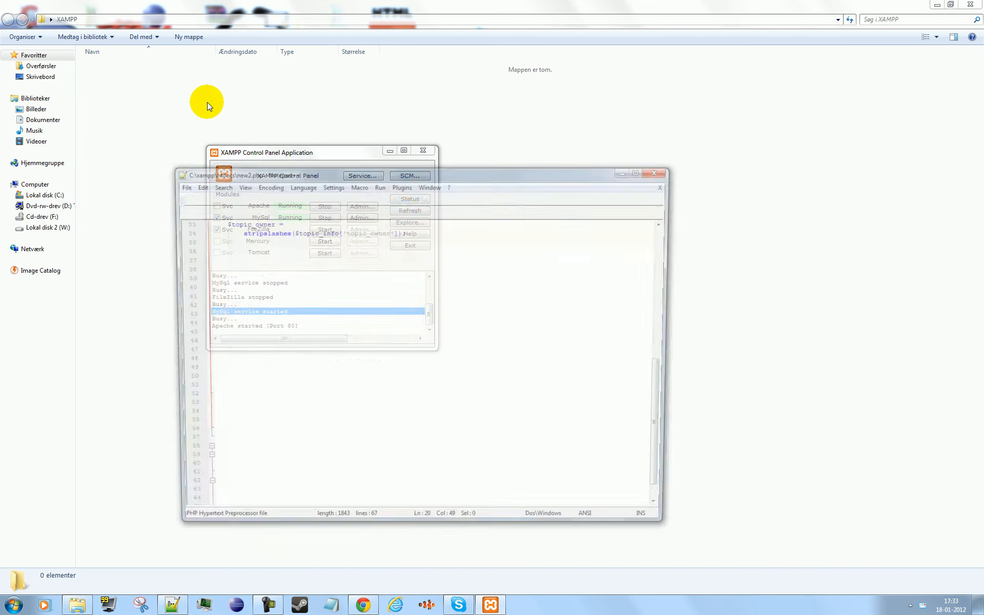
{"action": "left_click", "coordinate": [535, 424]}
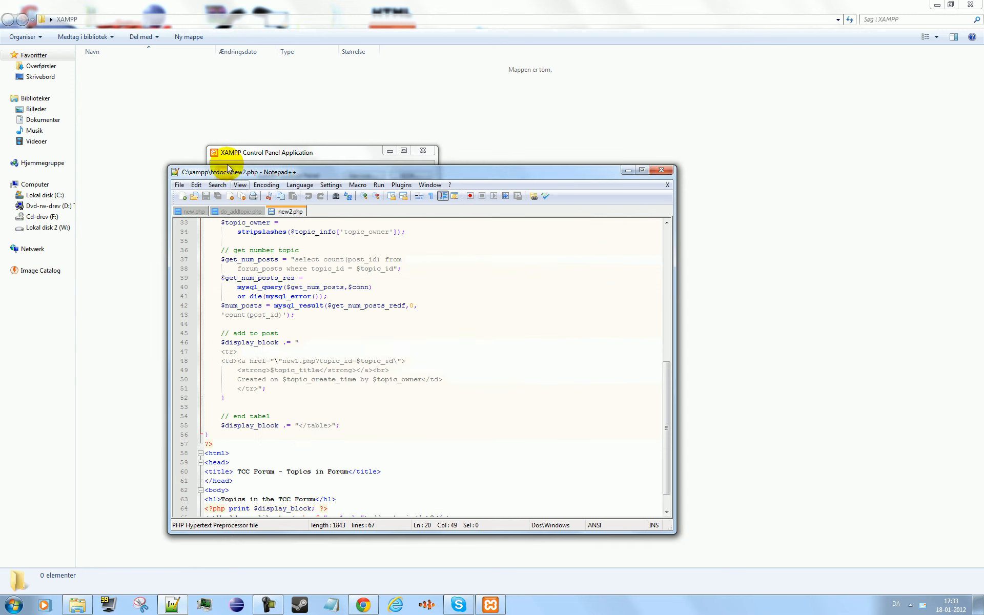
{"action": "left_click", "coordinate": [182, 195]}
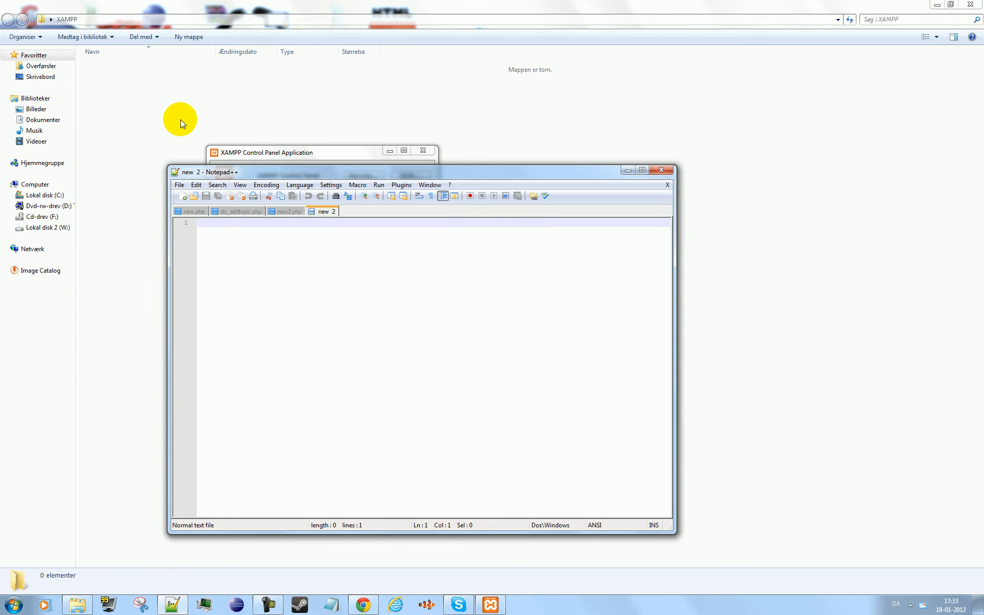
- Close the blank e-mail message window and place the XAMPP Control Panel beside the Notepad++ window
{"action": "left_click", "coordinate": [235, 154]}
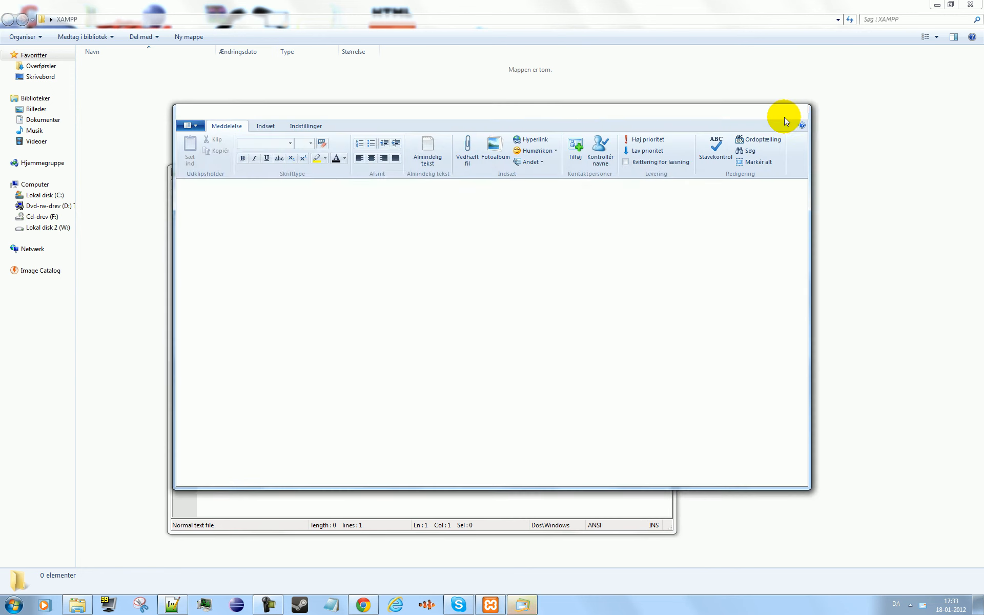
{"action": "left_click", "coordinate": [785, 120]}
{"action": "left_click", "coordinate": [831, 584]}
{"action": "left_click_drag", "start_coordinate": [370, 156], "coordinate": [866, 261]}
{"action": "left_click", "coordinate": [604, 307]}
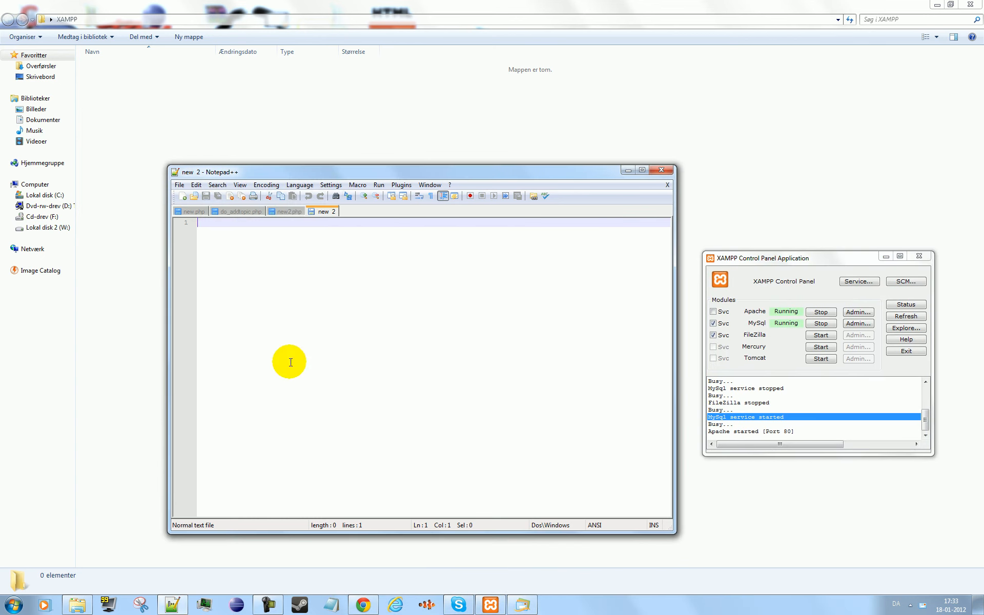